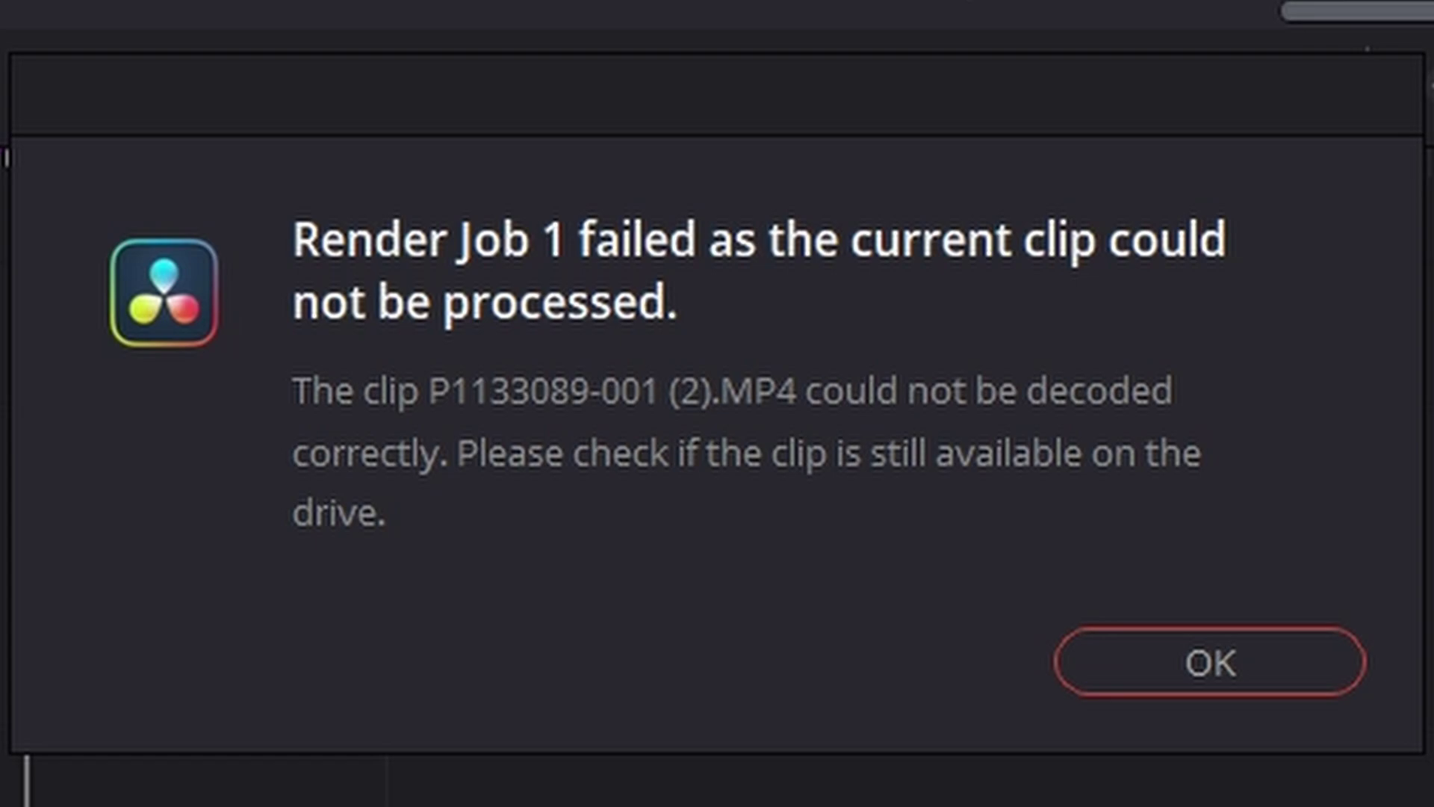
In User preferences, uncheck 'Stop renders when a frame or clip cannot be processed' and save
{"action": "left_click", "coordinate": [30, 18]}
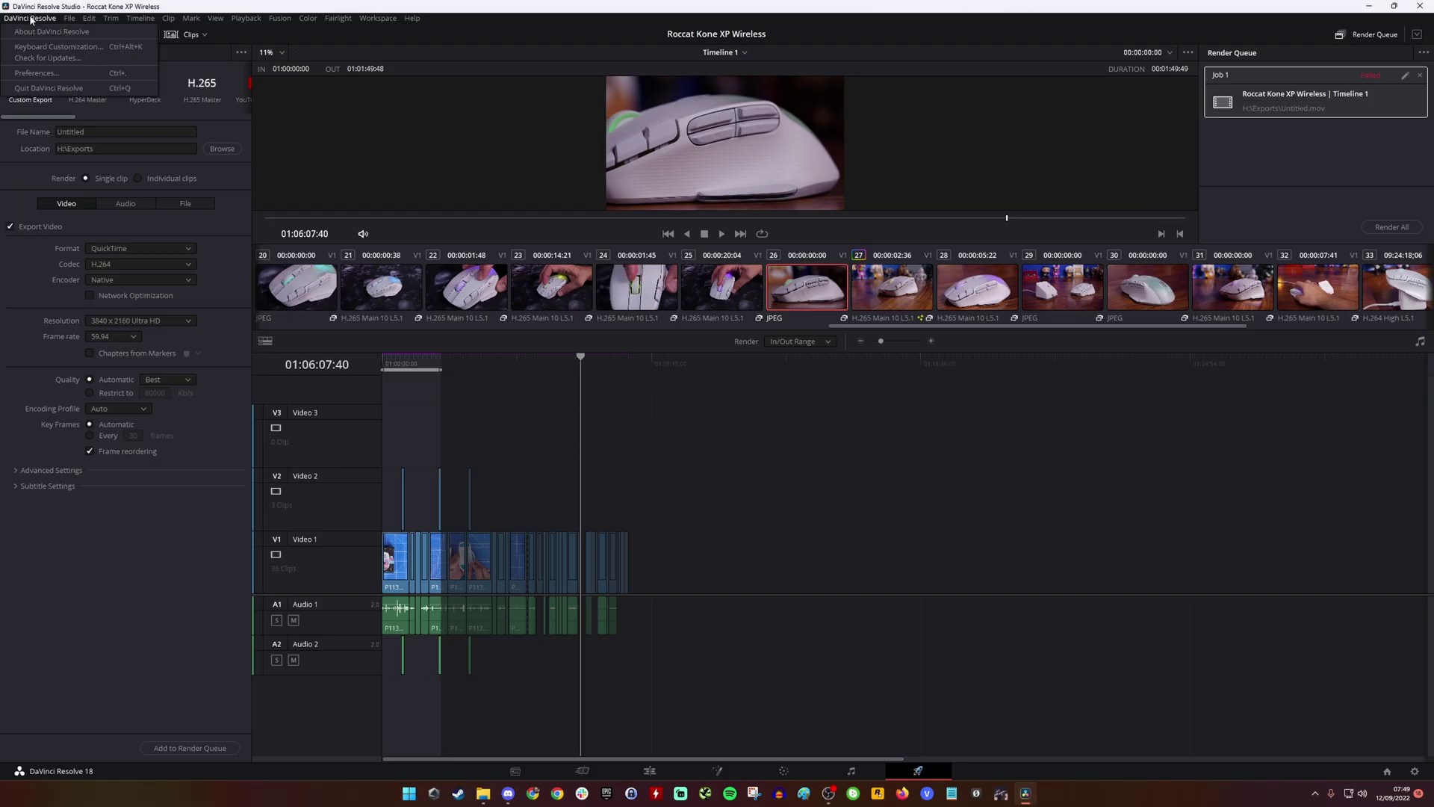
{"action": "left_click", "coordinate": [38, 73]}
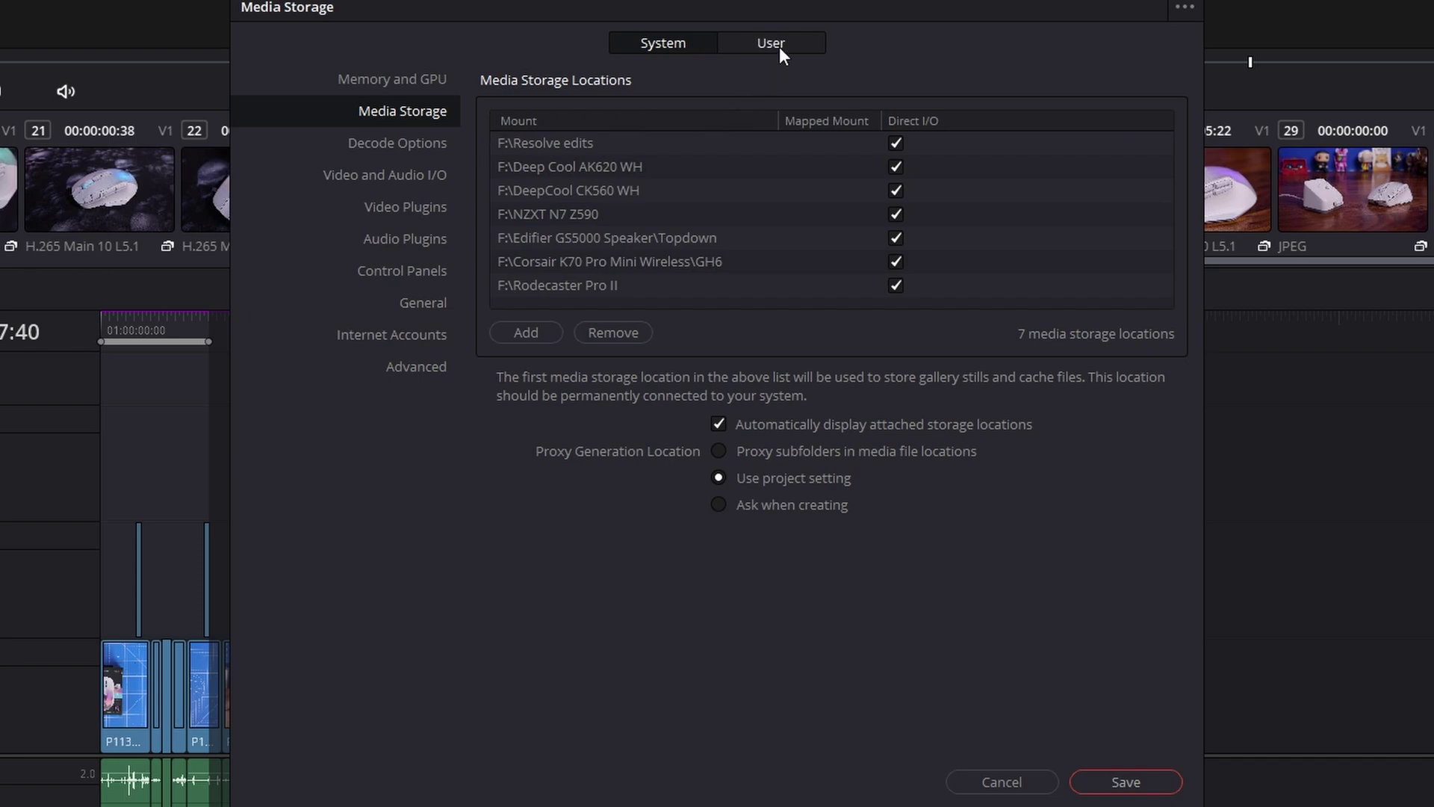
{"action": "left_click", "coordinate": [779, 47]}
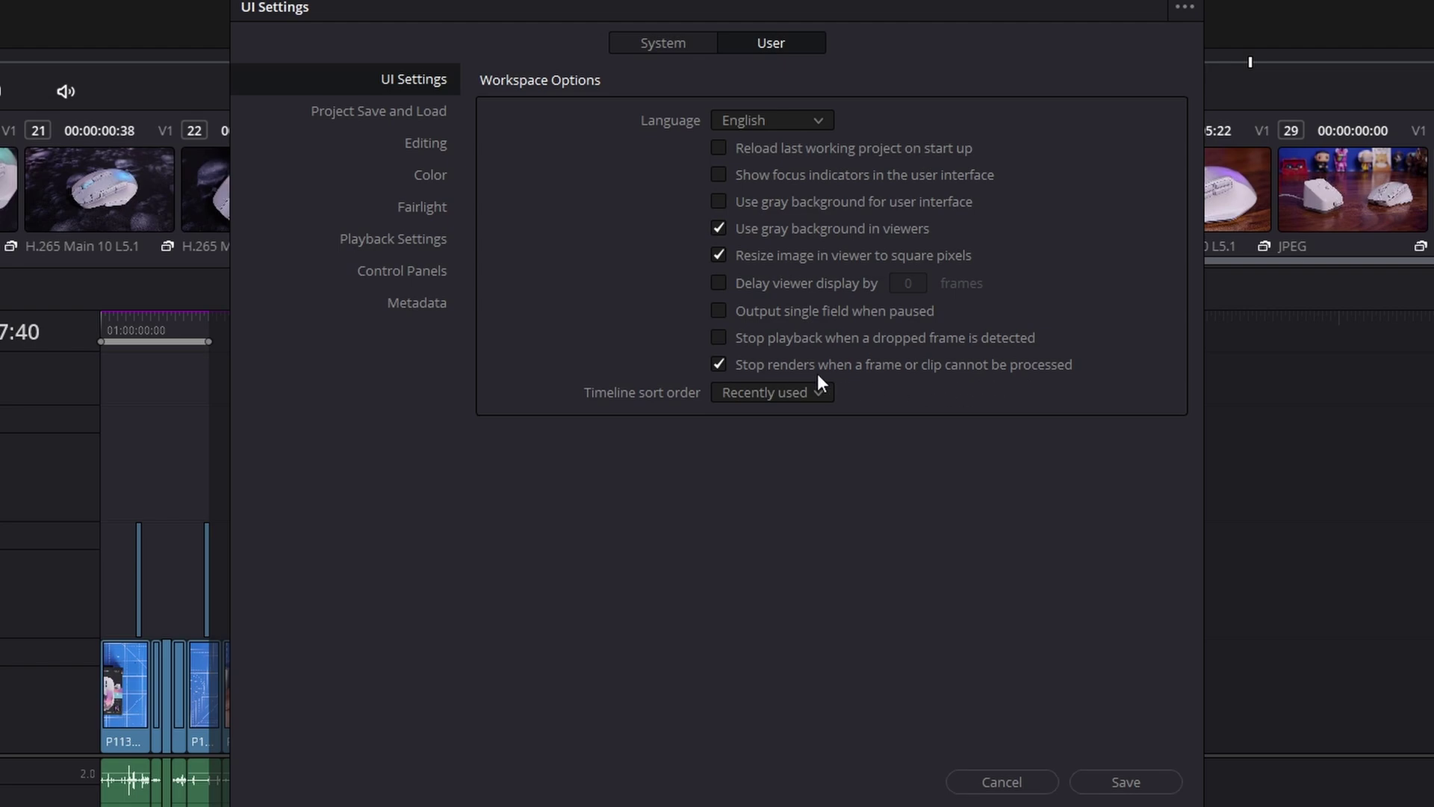
{"action": "left_click", "coordinate": [719, 364]}
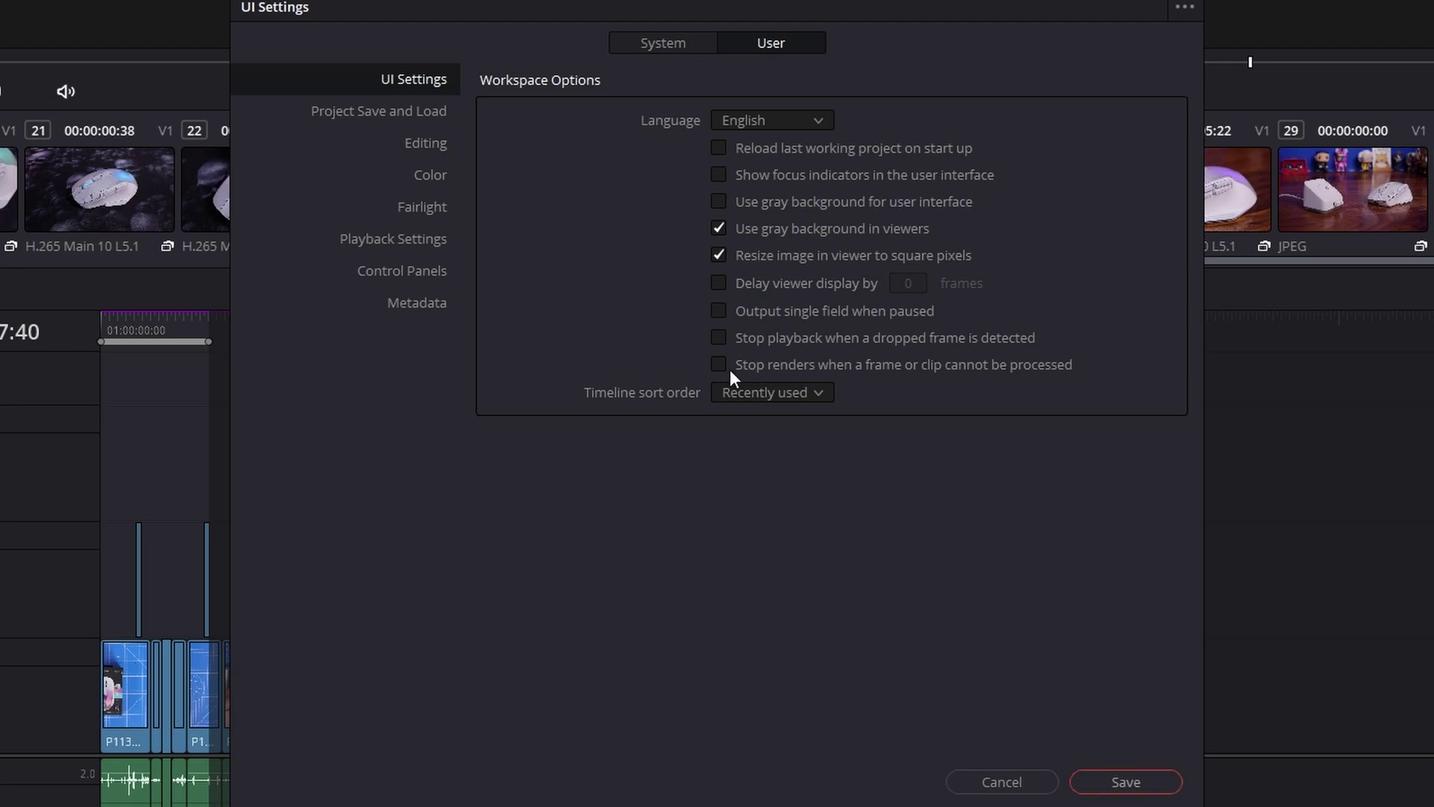
{"action": "left_click", "coordinate": [1133, 776]}
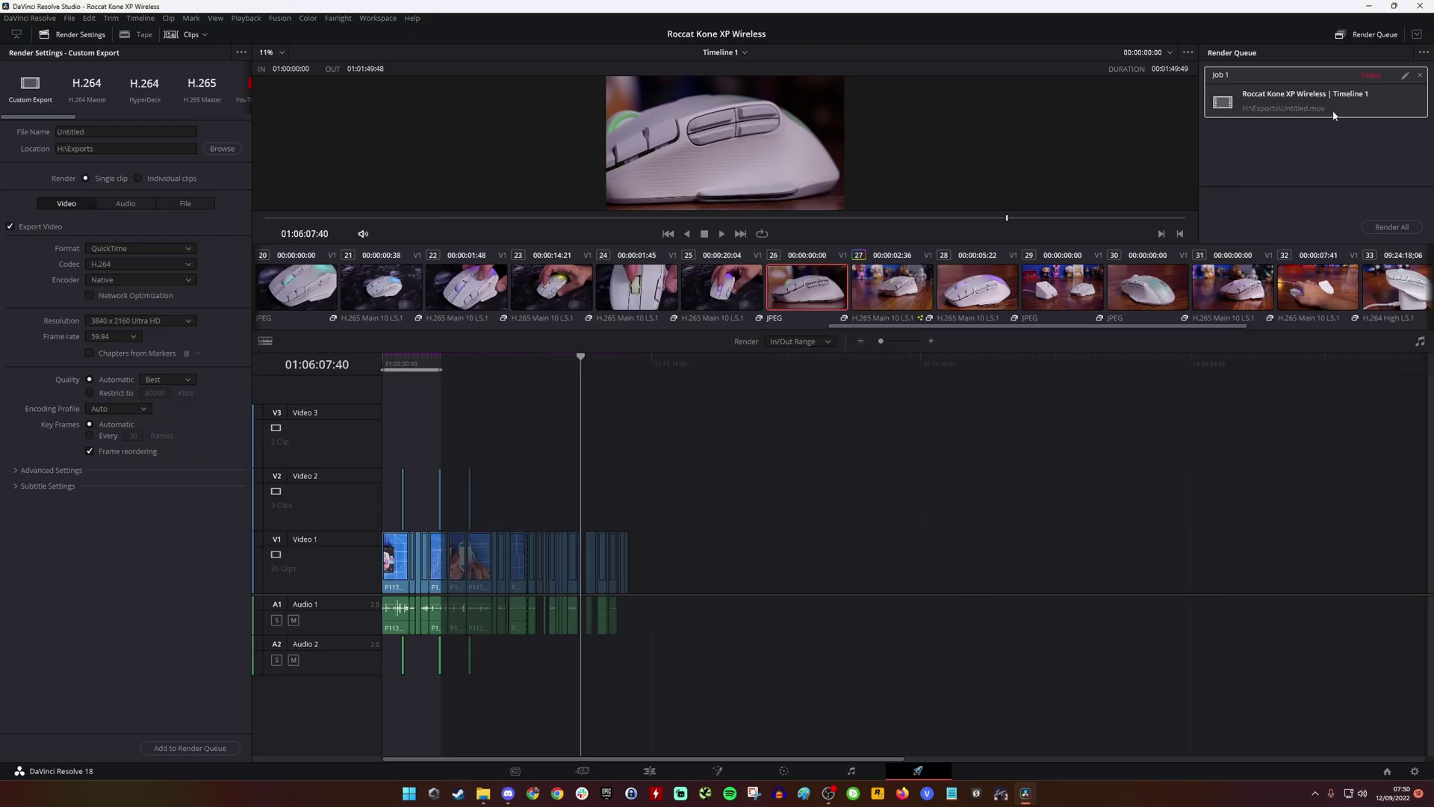
Replace the failed render job with a new one overwriting Untitled.mov, despite offline clips, and render all
{"action": "left_click", "coordinate": [1422, 74]}
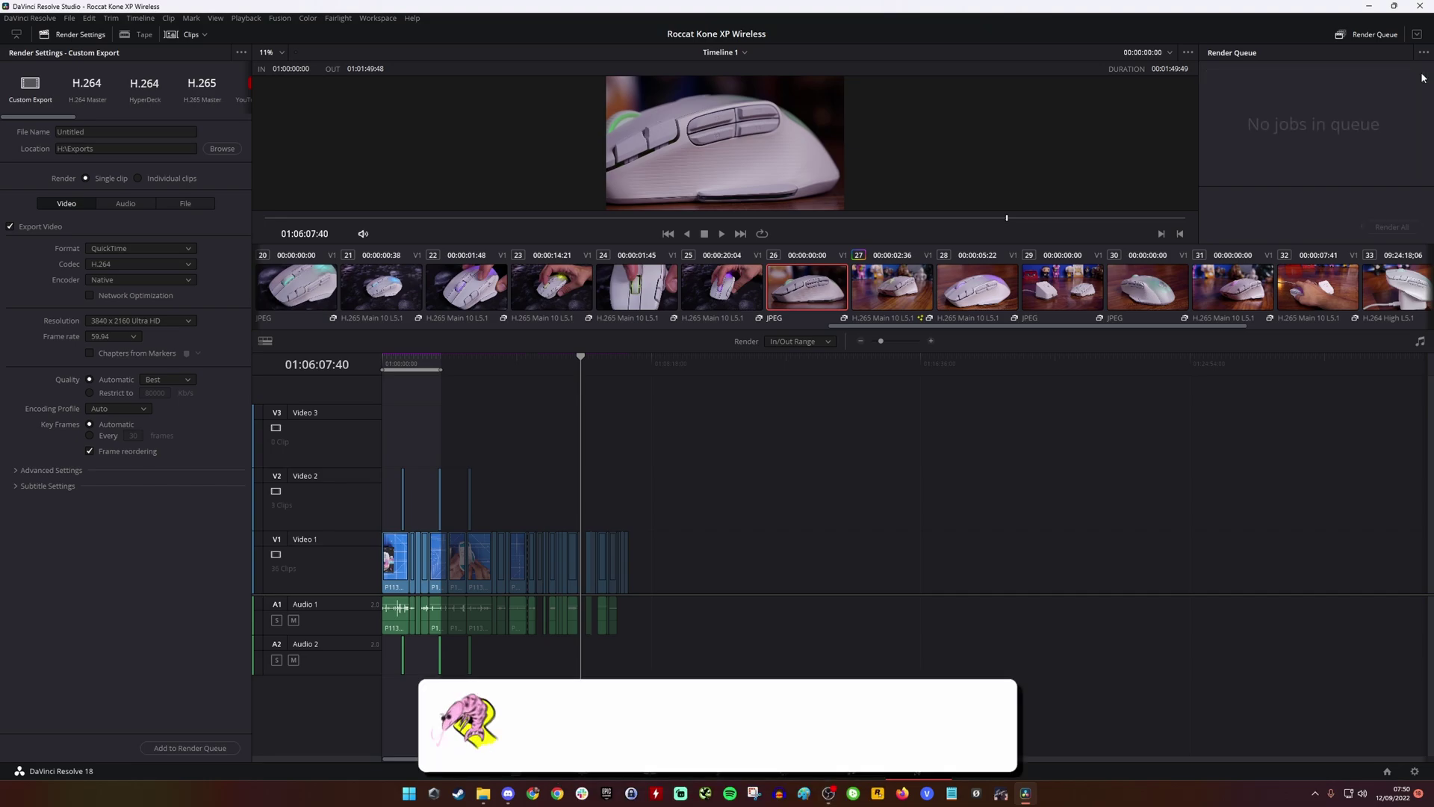
{"action": "left_click", "coordinate": [162, 748]}
{"action": "left_click", "coordinate": [811, 450]}
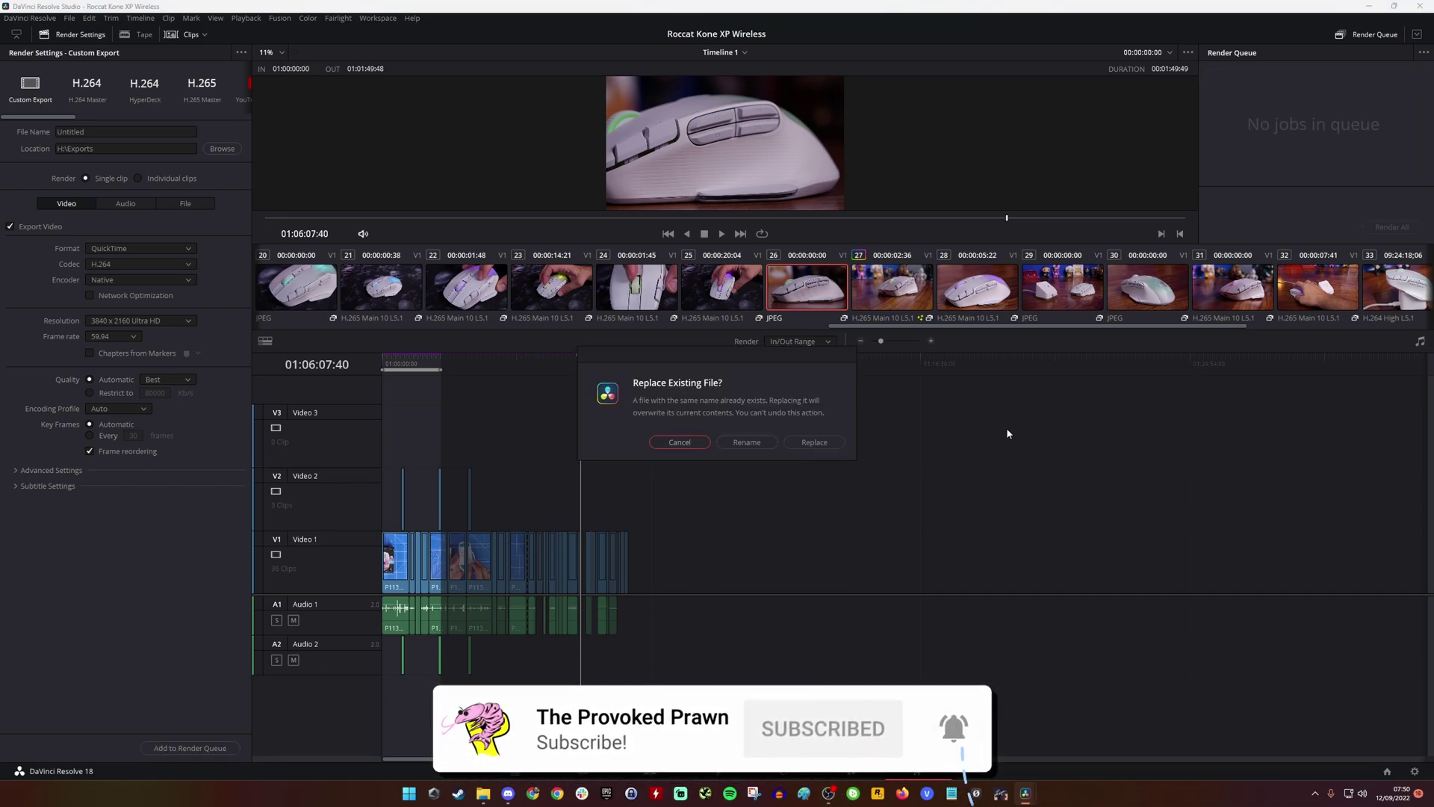
{"action": "left_click", "coordinate": [814, 442]}
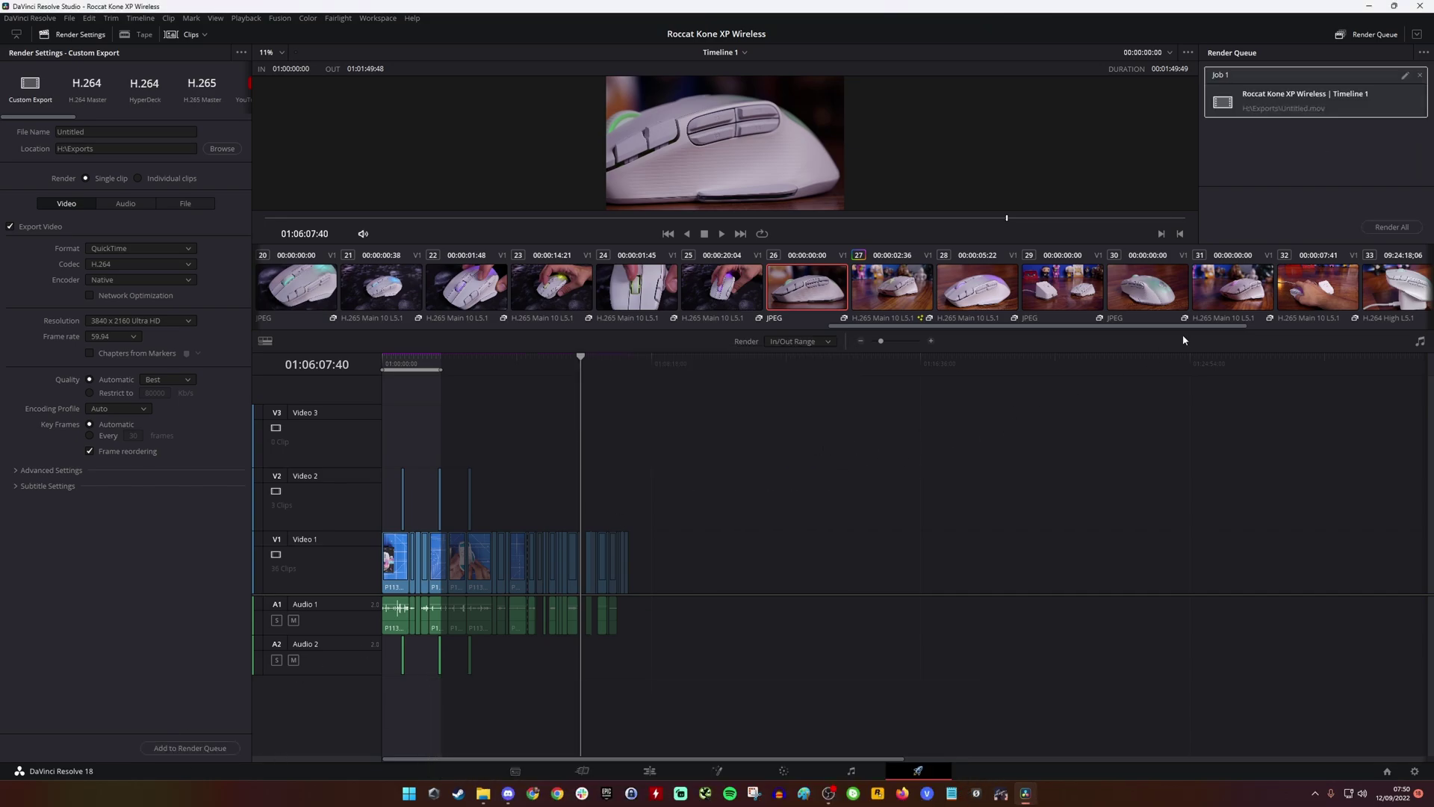
{"action": "left_click", "coordinate": [1386, 229]}
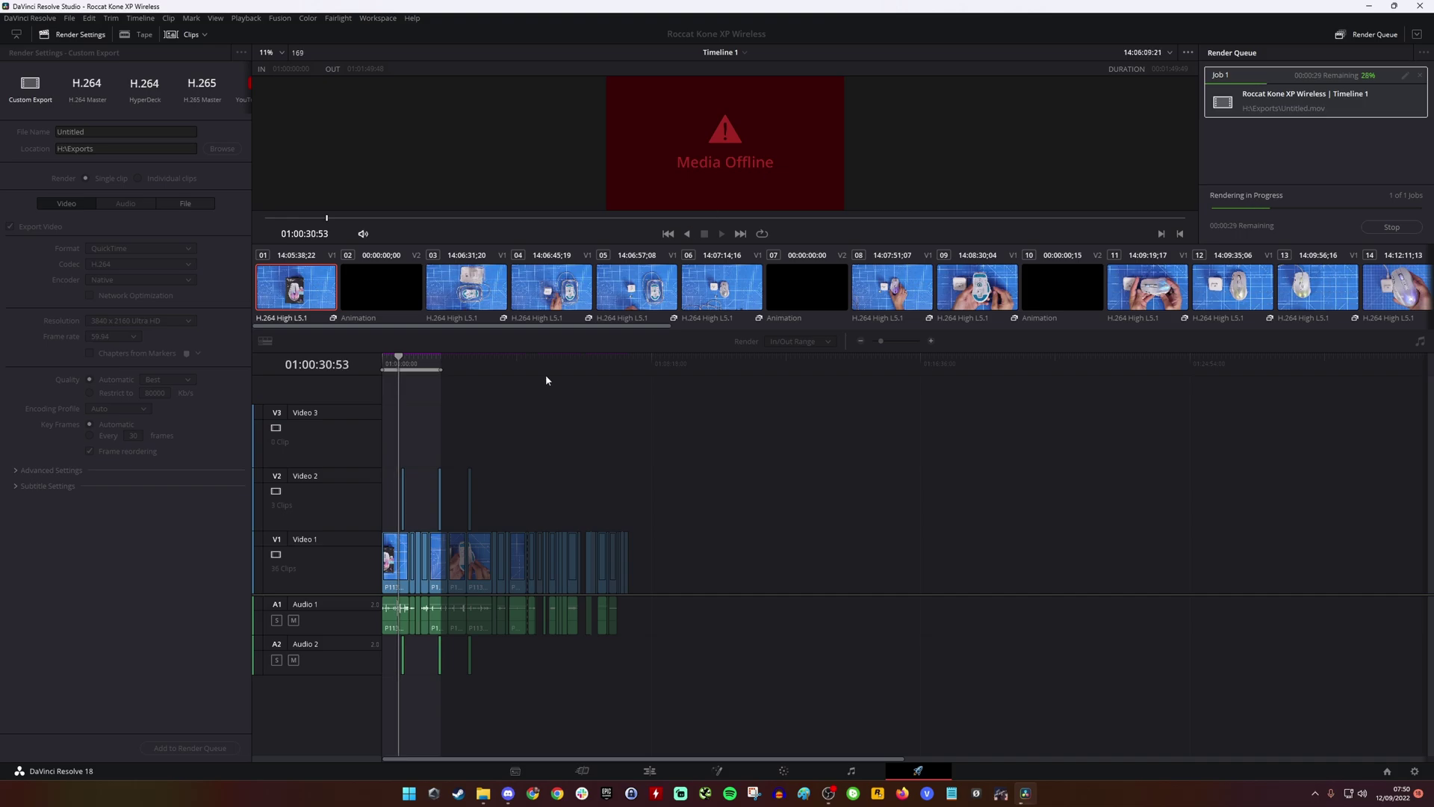
{"action": "scroll", "coordinate": [424, 575], "scroll_direction": "up", "scroll_amount": 6}
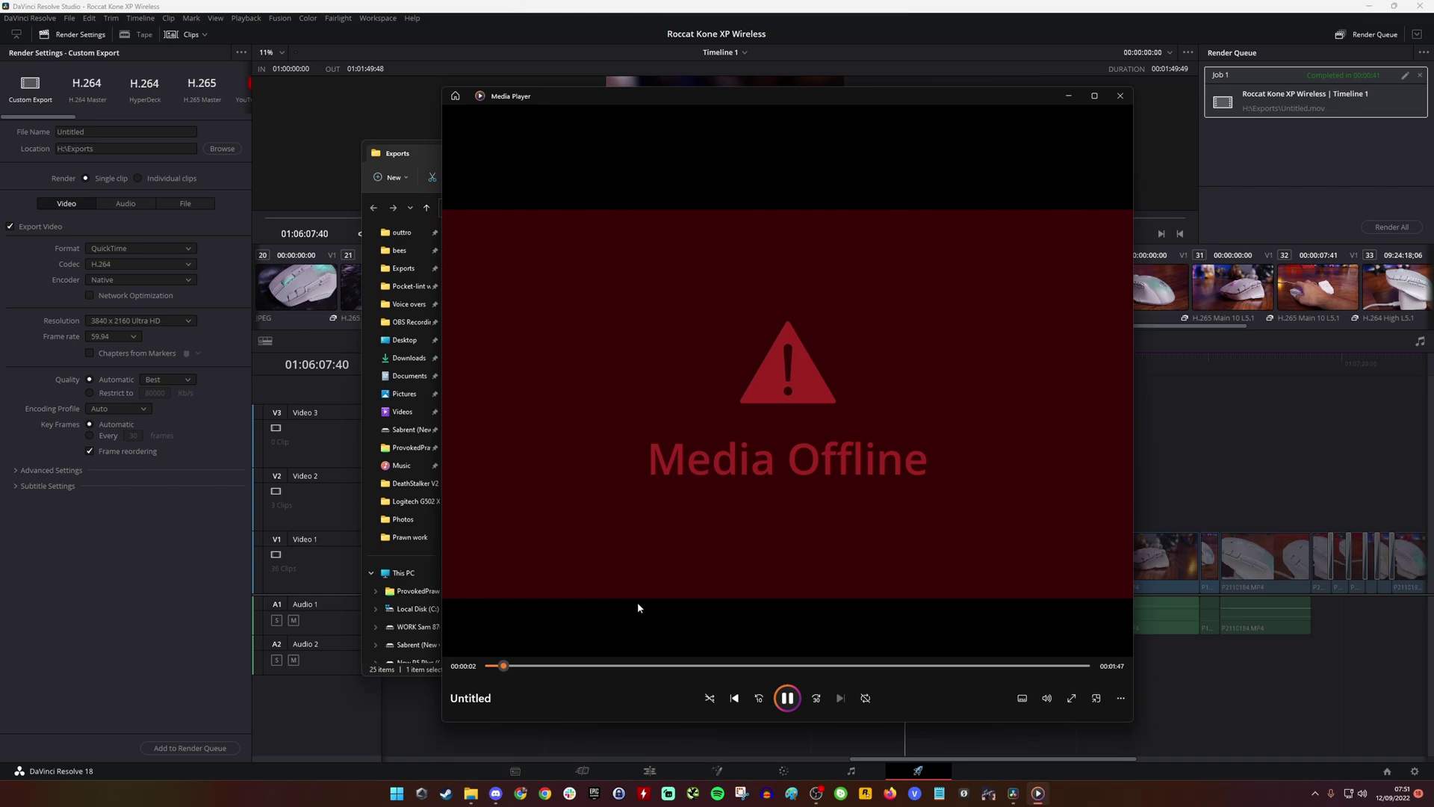
Skip ahead to 00:00:29 in the rendered Untitled video, then close Media Player and minimize Exports
{"action": "left_click_drag", "start_coordinate": [498, 669], "coordinate": [987, 669]}
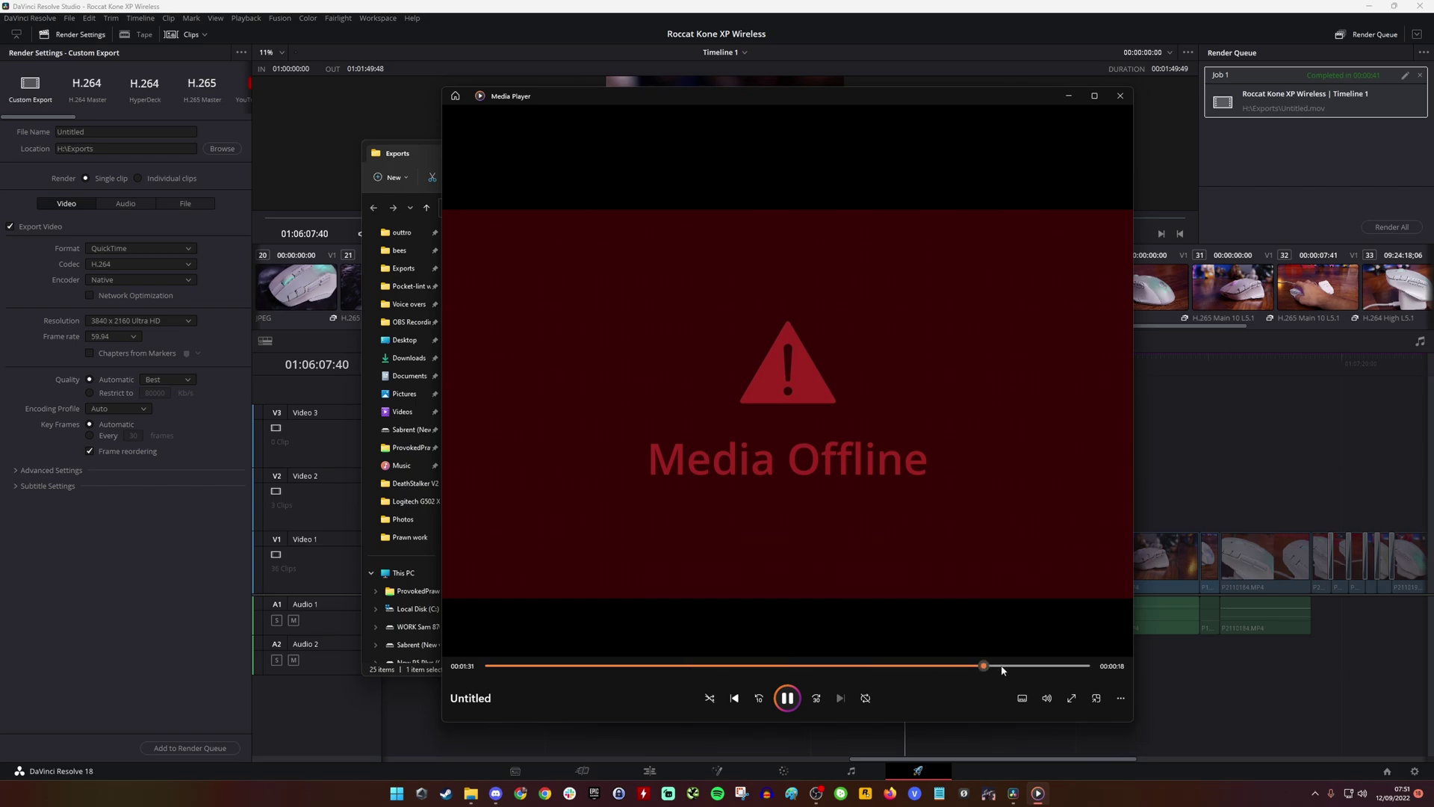
{"action": "left_click", "coordinate": [1122, 99]}
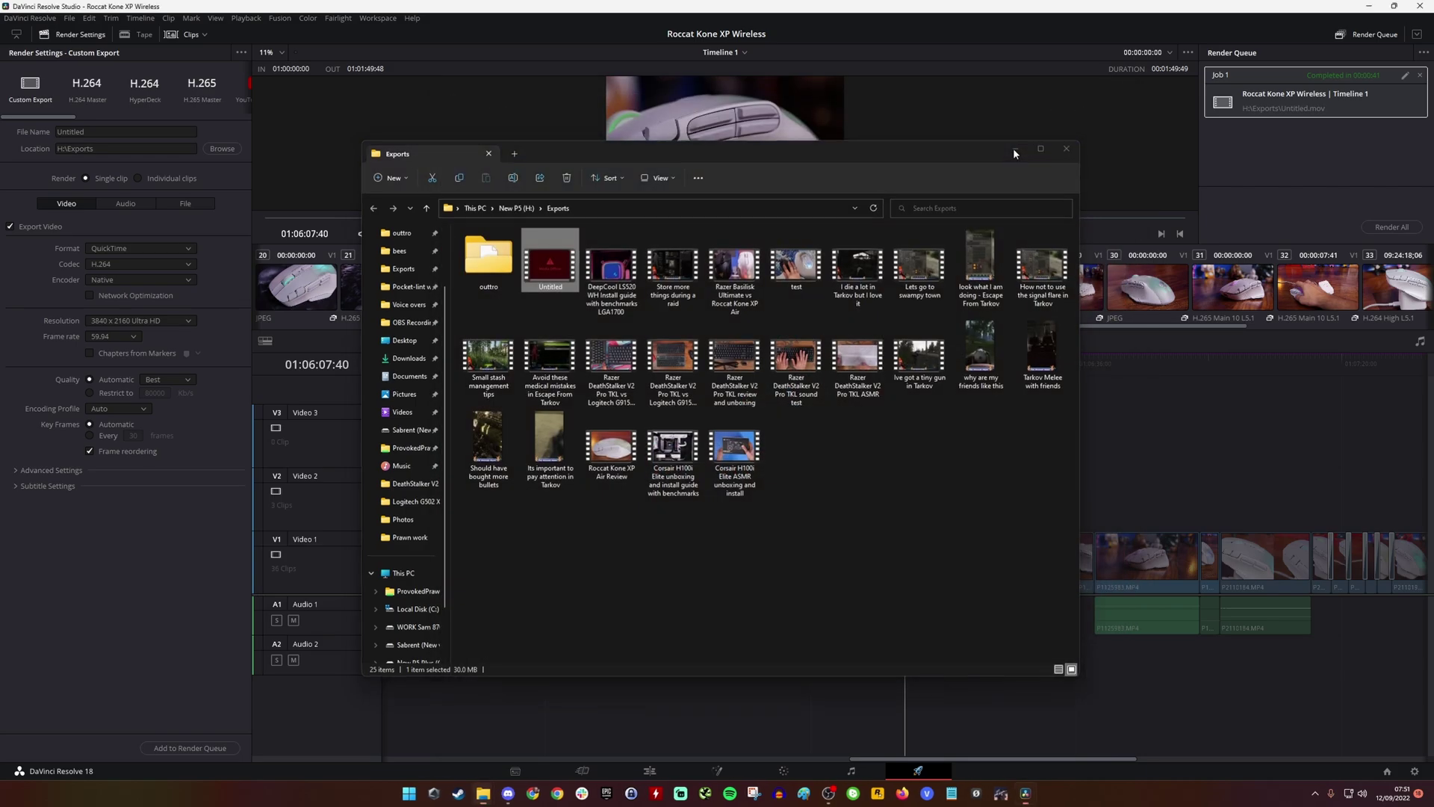
{"action": "left_click", "coordinate": [1014, 151]}
On the Edit page, play the timeline from the start, then zoom in and select clip P1133094.MP4
{"action": "left_click", "coordinate": [650, 770]}
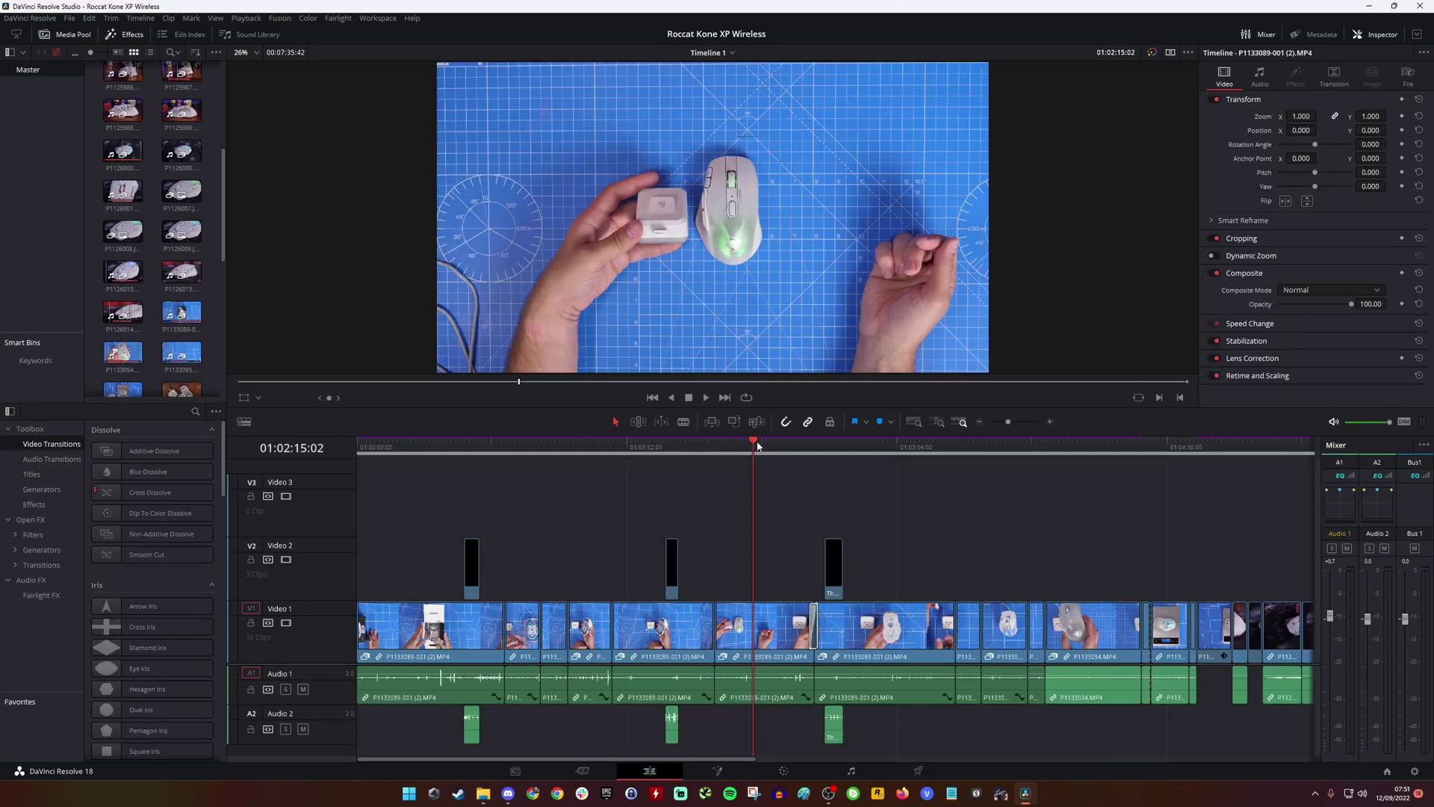
{"action": "left_click_drag", "start_coordinate": [392, 448], "coordinate": [469, 468]}
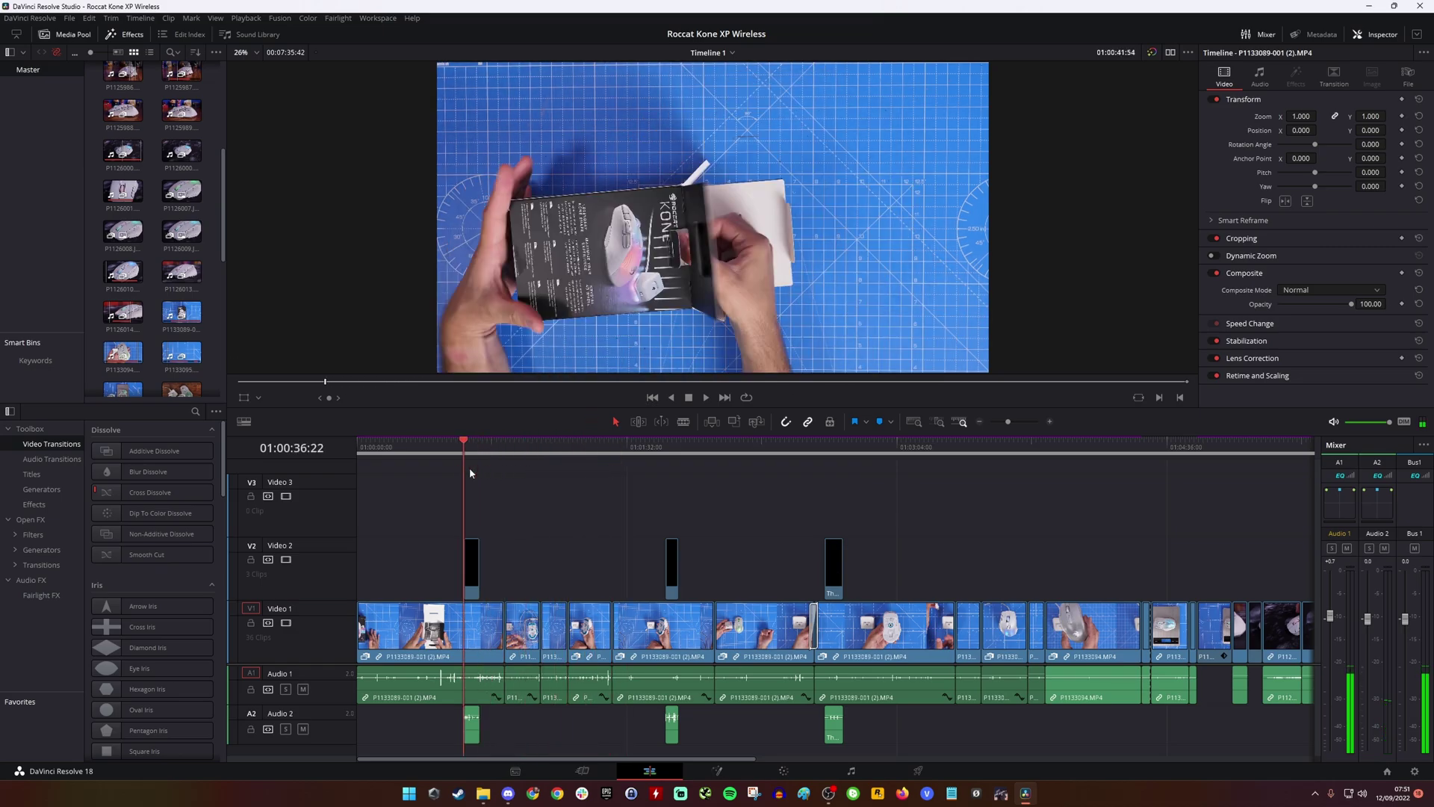
{"action": "left_click", "coordinate": [707, 398]}
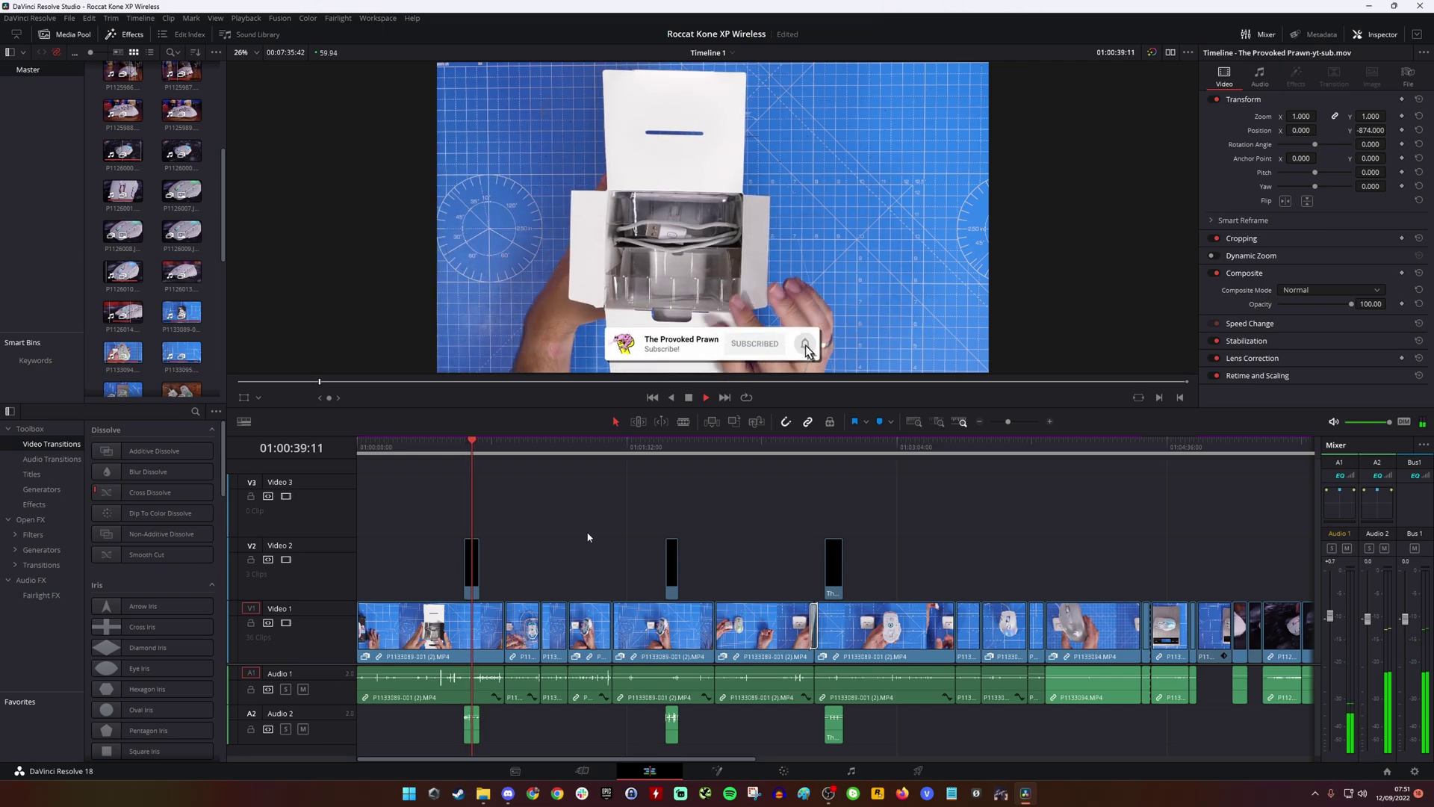
{"action": "left_click", "coordinate": [691, 399]}
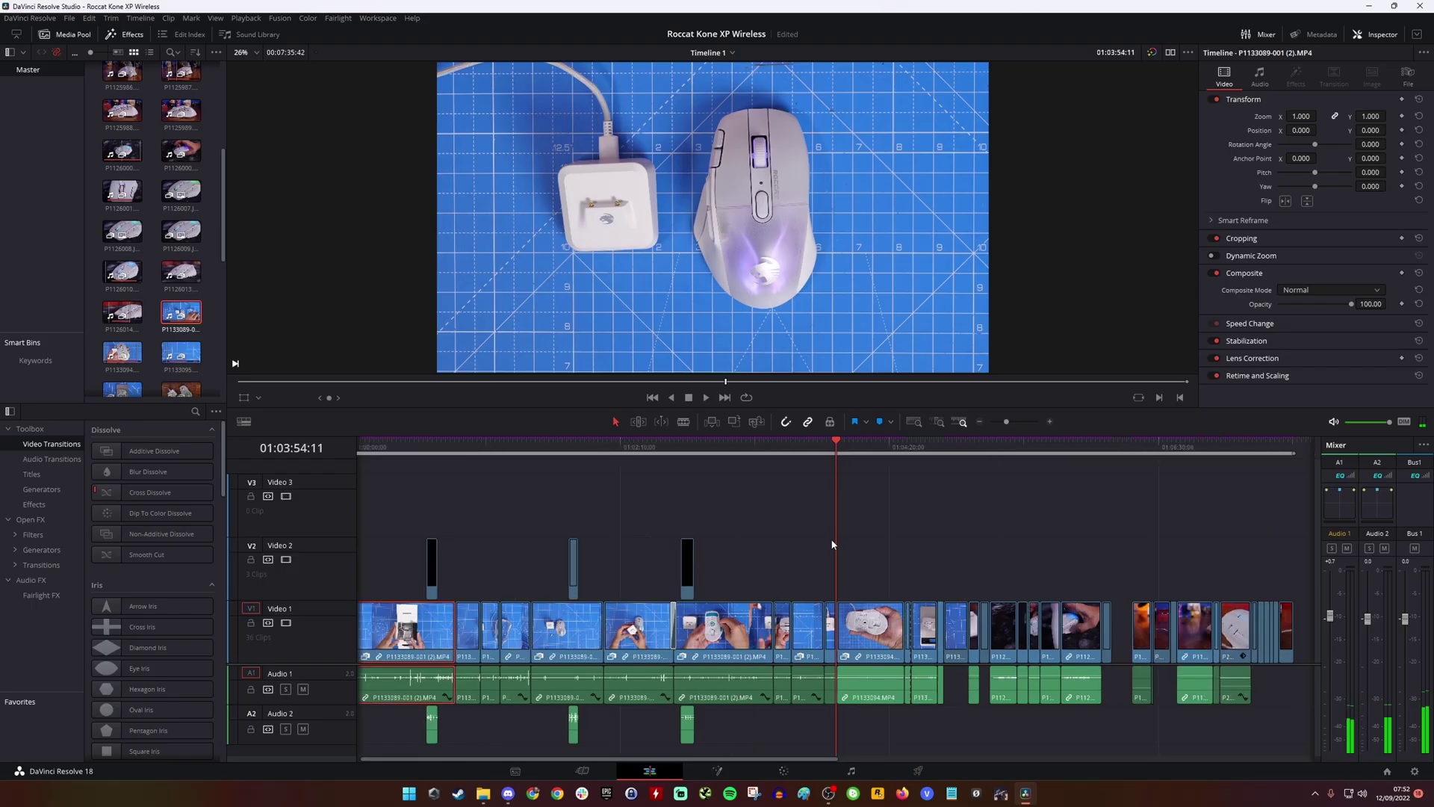
{"action": "scroll", "coordinate": [1005, 534], "scroll_direction": "up", "scroll_amount": 2}
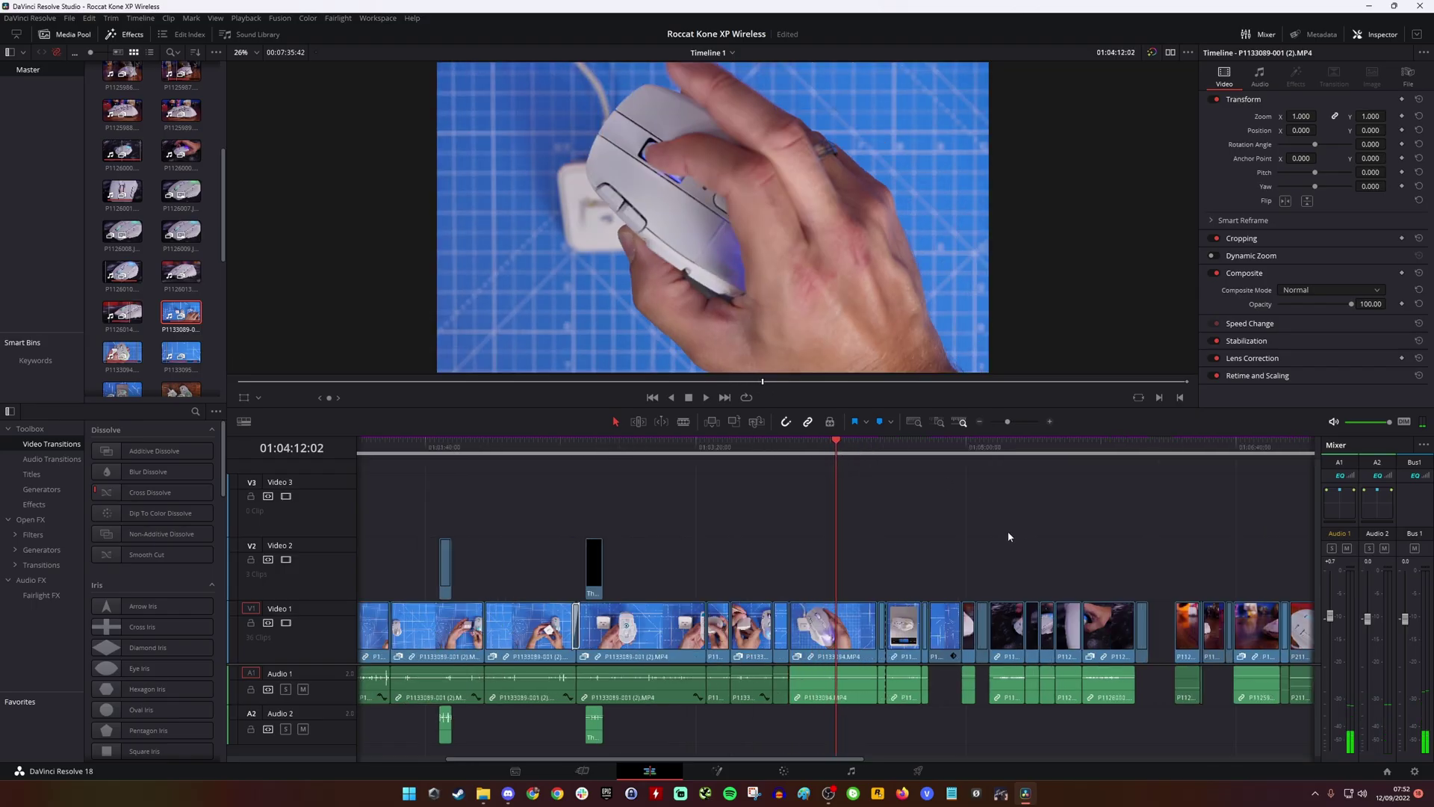
{"action": "scroll", "coordinate": [1006, 537], "scroll_direction": "up", "scroll_amount": 3}
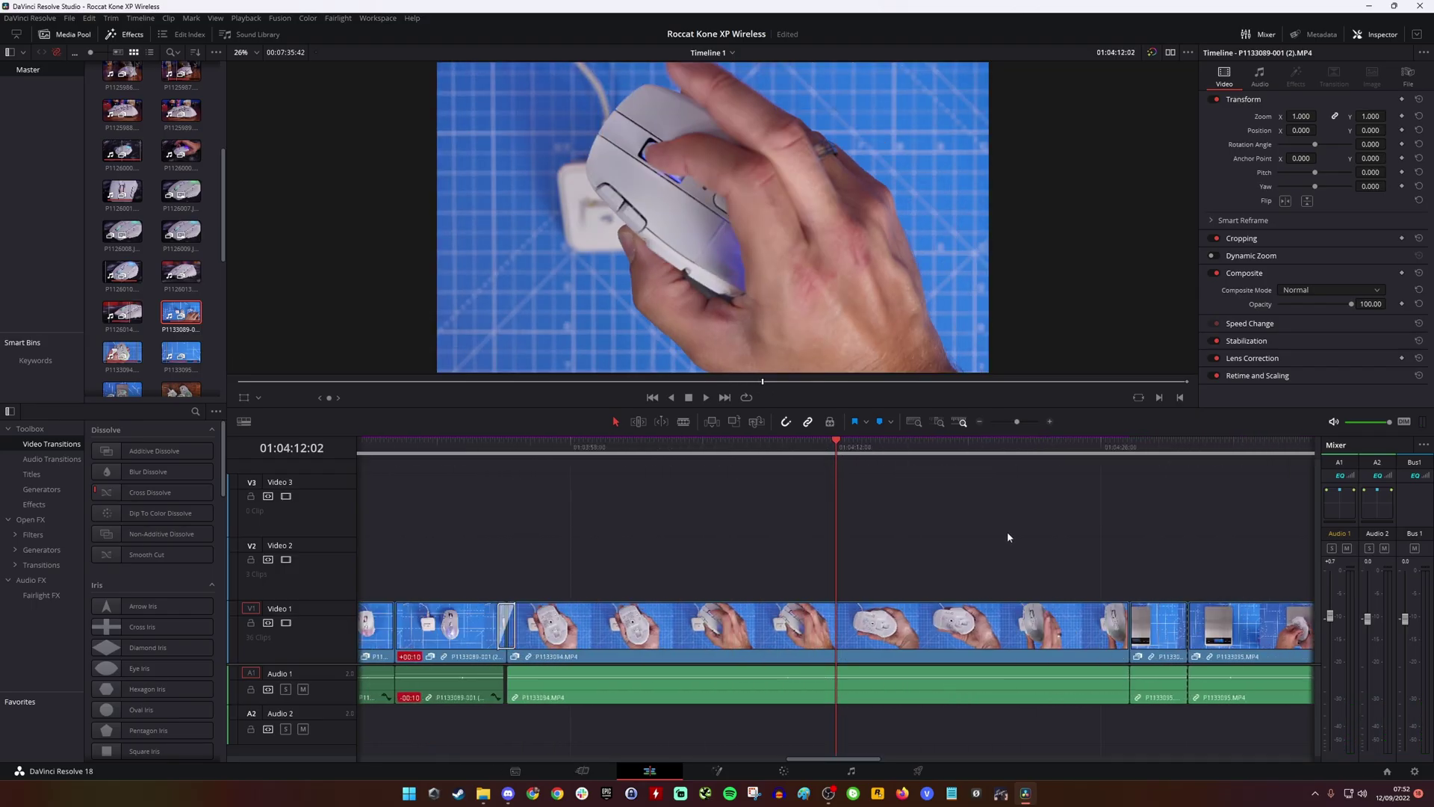
{"action": "left_click", "coordinate": [721, 623]}
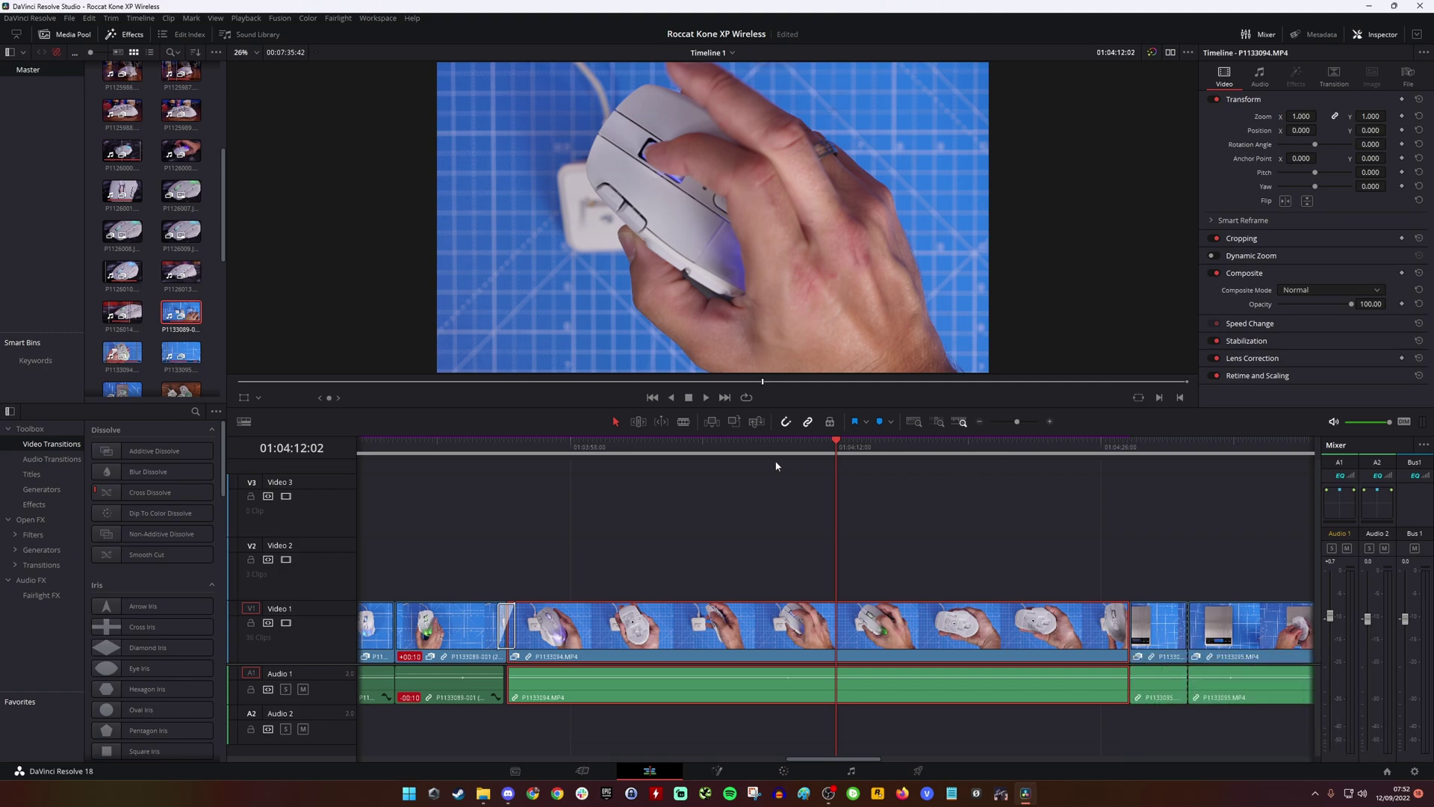
Locate timeline clip P1133094.MP4 in the Media Pool and load it in the source viewer
{"action": "right_click", "coordinate": [705, 634]}
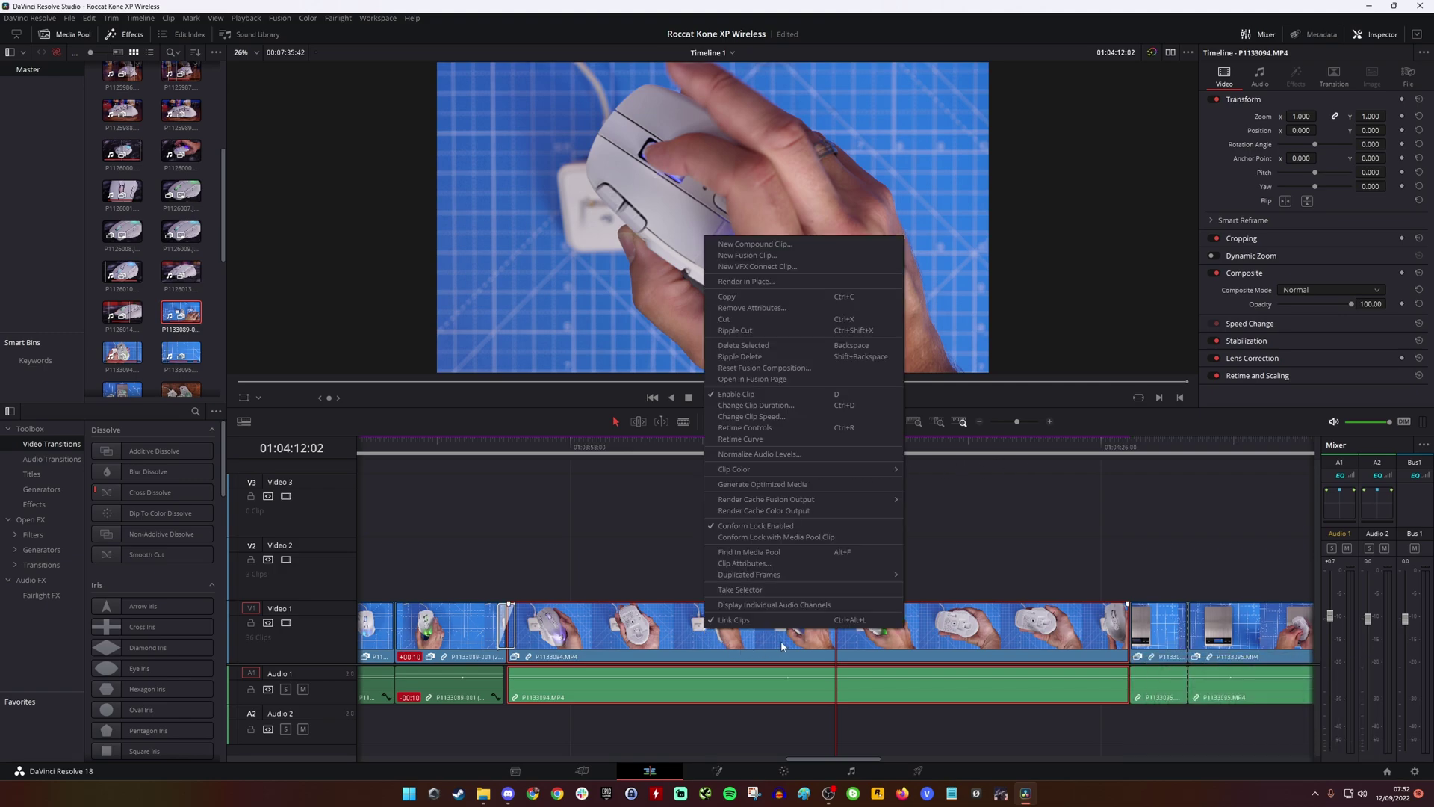
{"action": "left_click", "coordinate": [769, 552]}
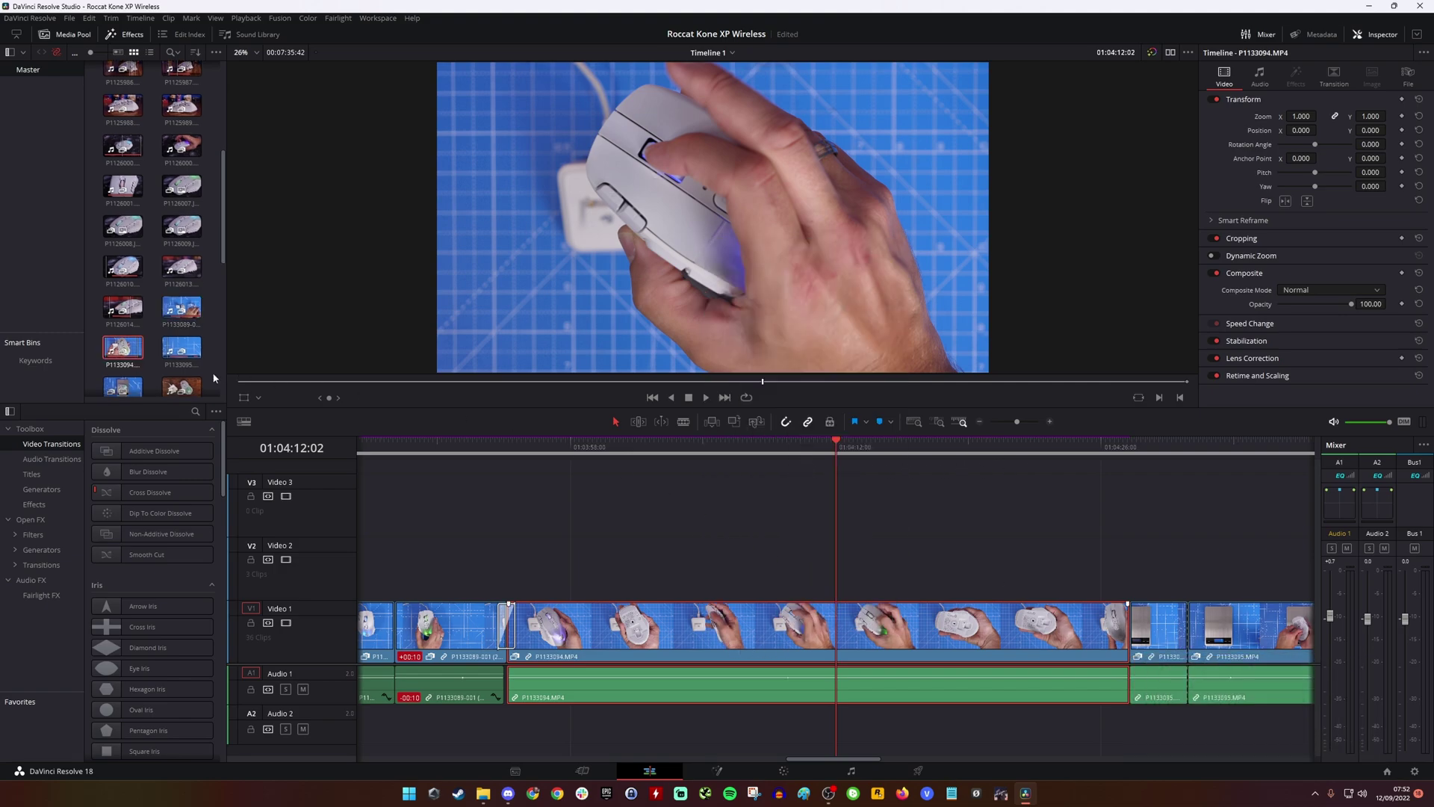
{"action": "double_click", "coordinate": [128, 354]}
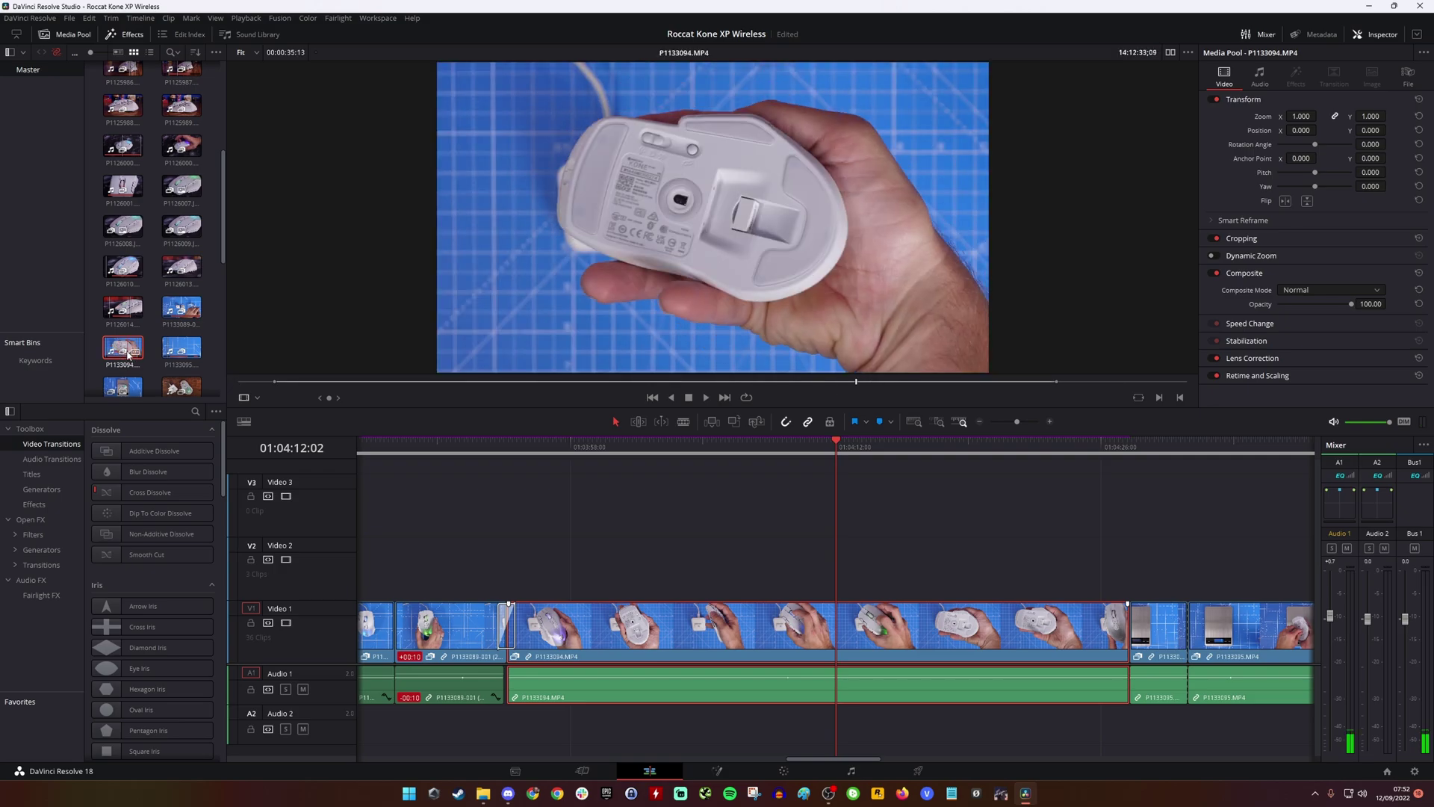
Relink clip P1133094 to its media in the Top down folder
{"action": "scroll", "coordinate": [129, 351], "scroll_direction": "down", "scroll_amount": 2}
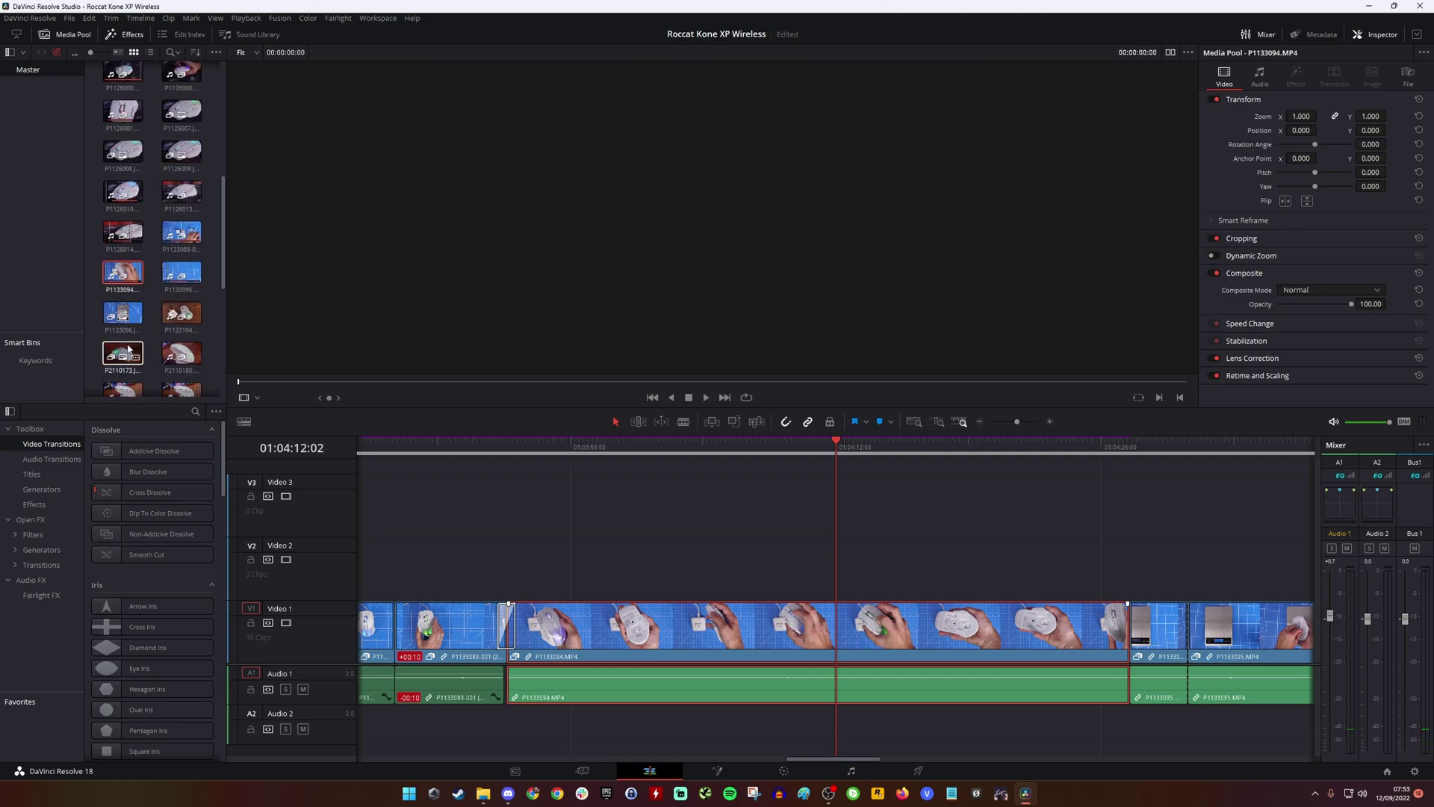
{"action": "right_click", "coordinate": [118, 271]}
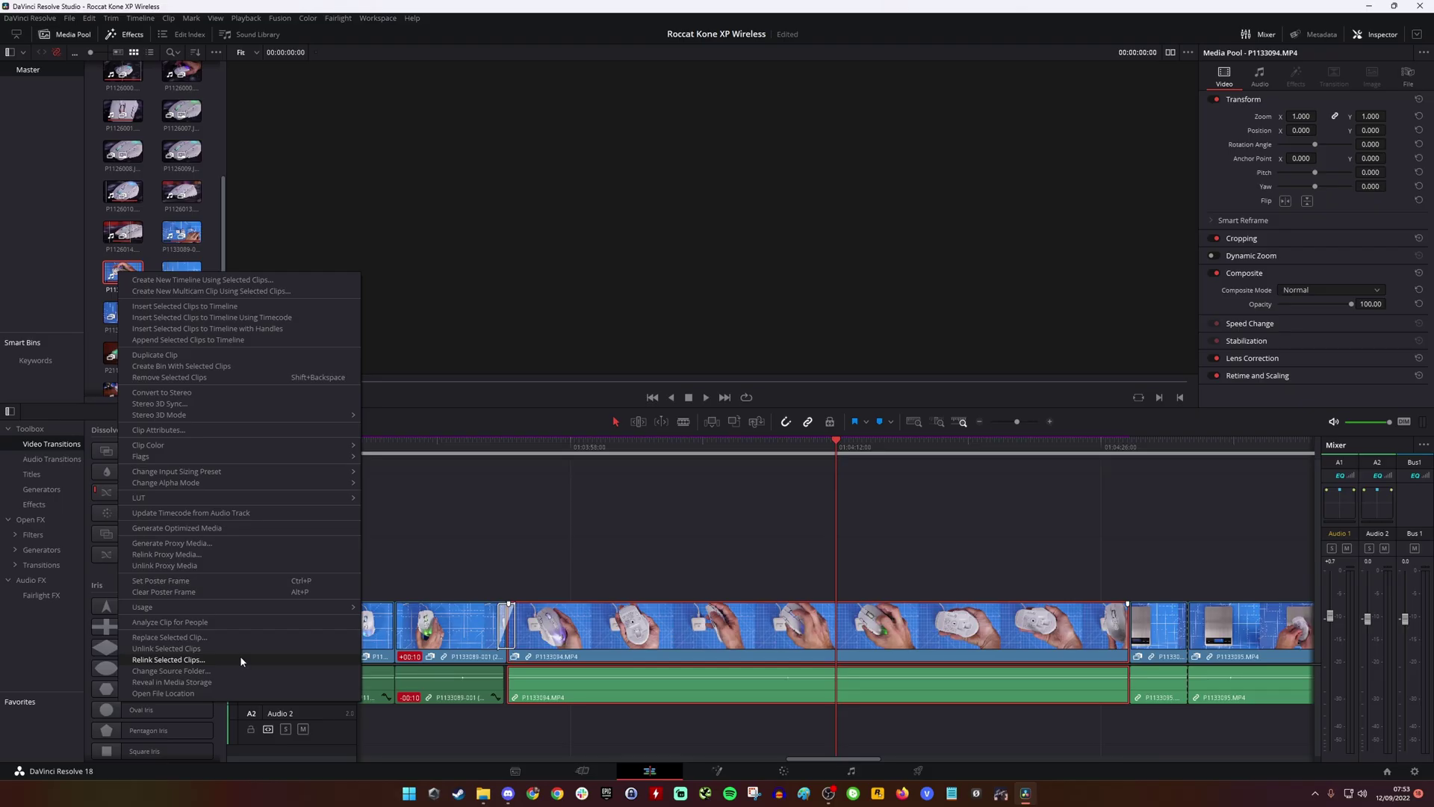
{"action": "left_click", "coordinate": [302, 728]}
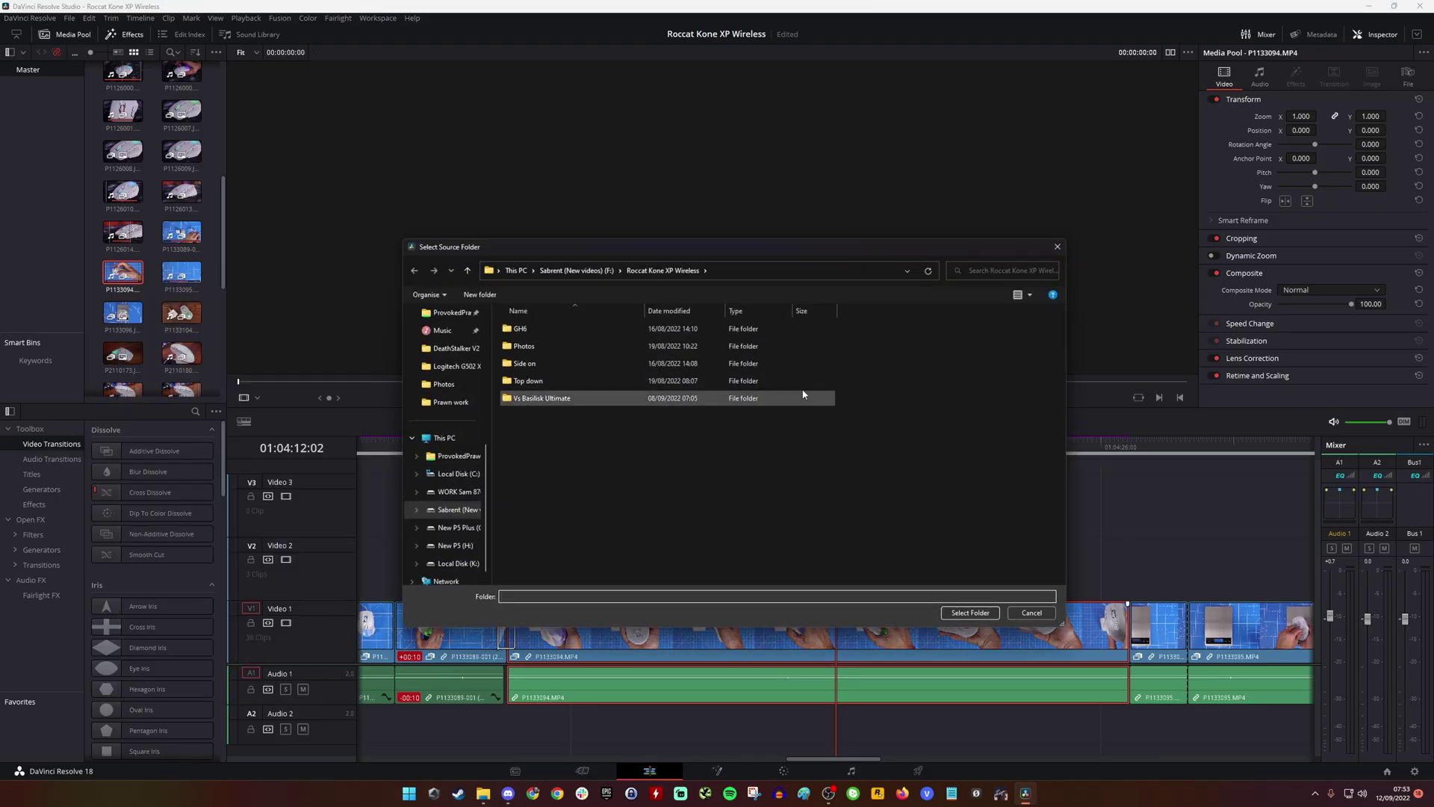
{"action": "double_click", "coordinate": [606, 389]}
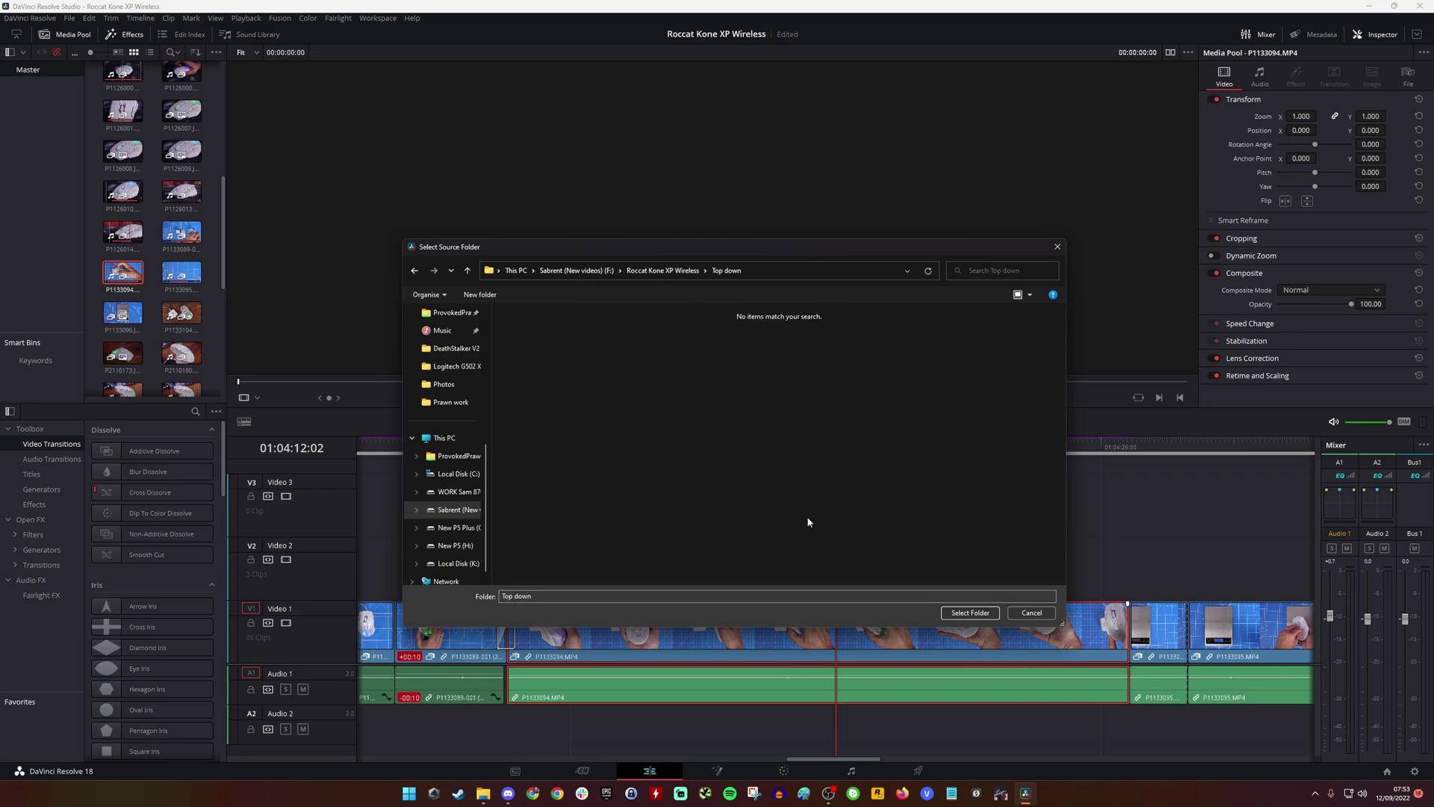
{"action": "left_click", "coordinate": [973, 614]}
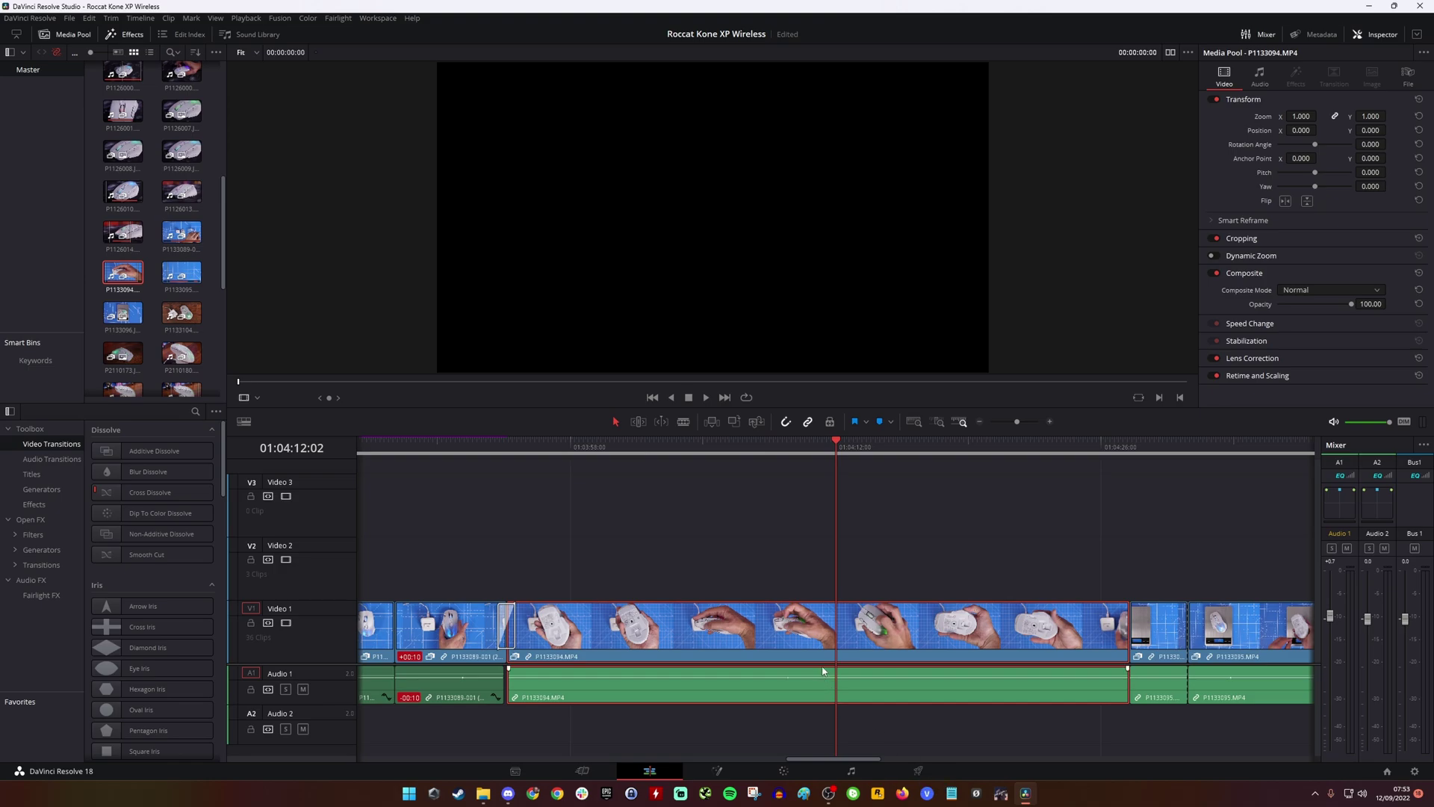
{"action": "scroll", "coordinate": [822, 670], "scroll_direction": "down", "scroll_amount": 6}
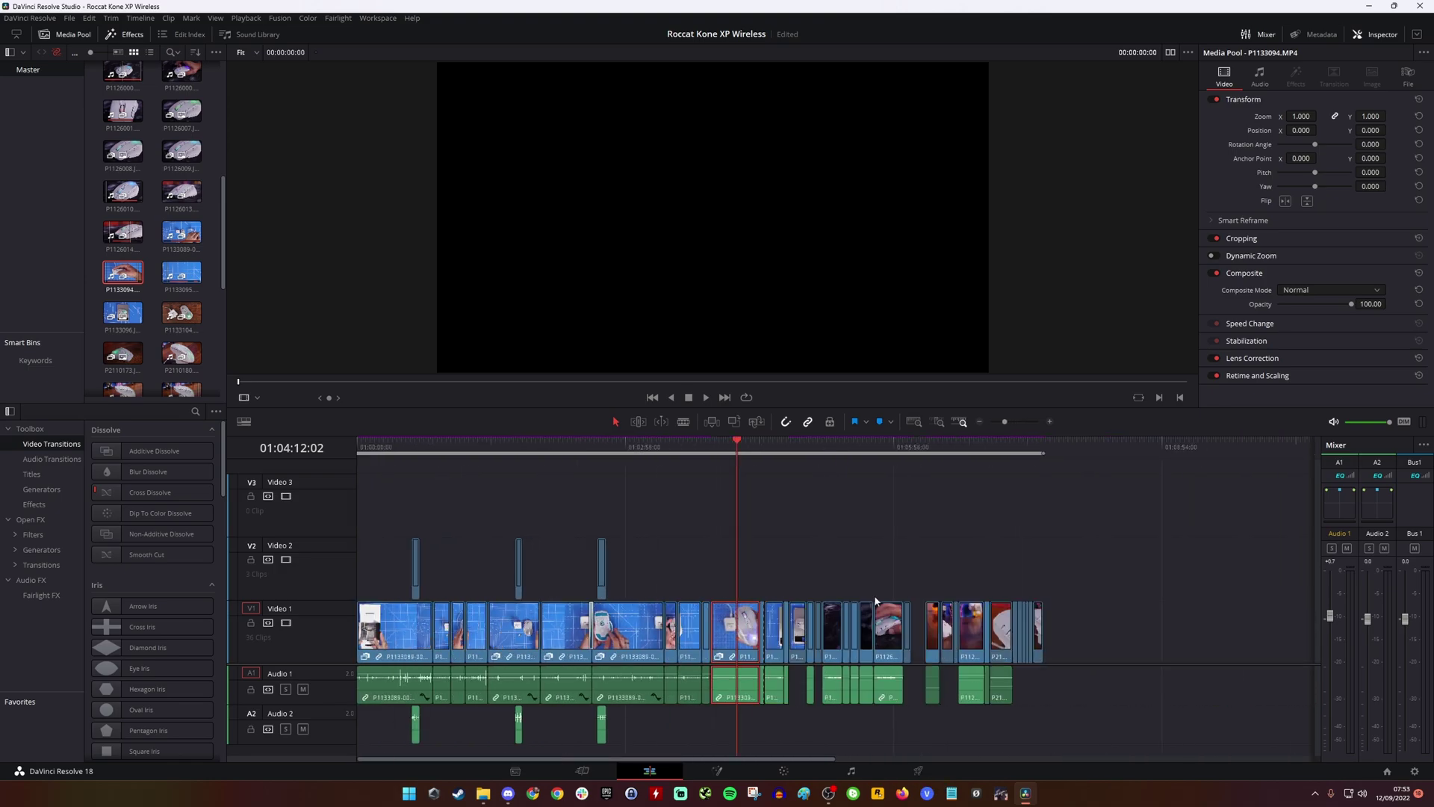
{"action": "left_click_drag", "start_coordinate": [1047, 452], "coordinate": [760, 452]}
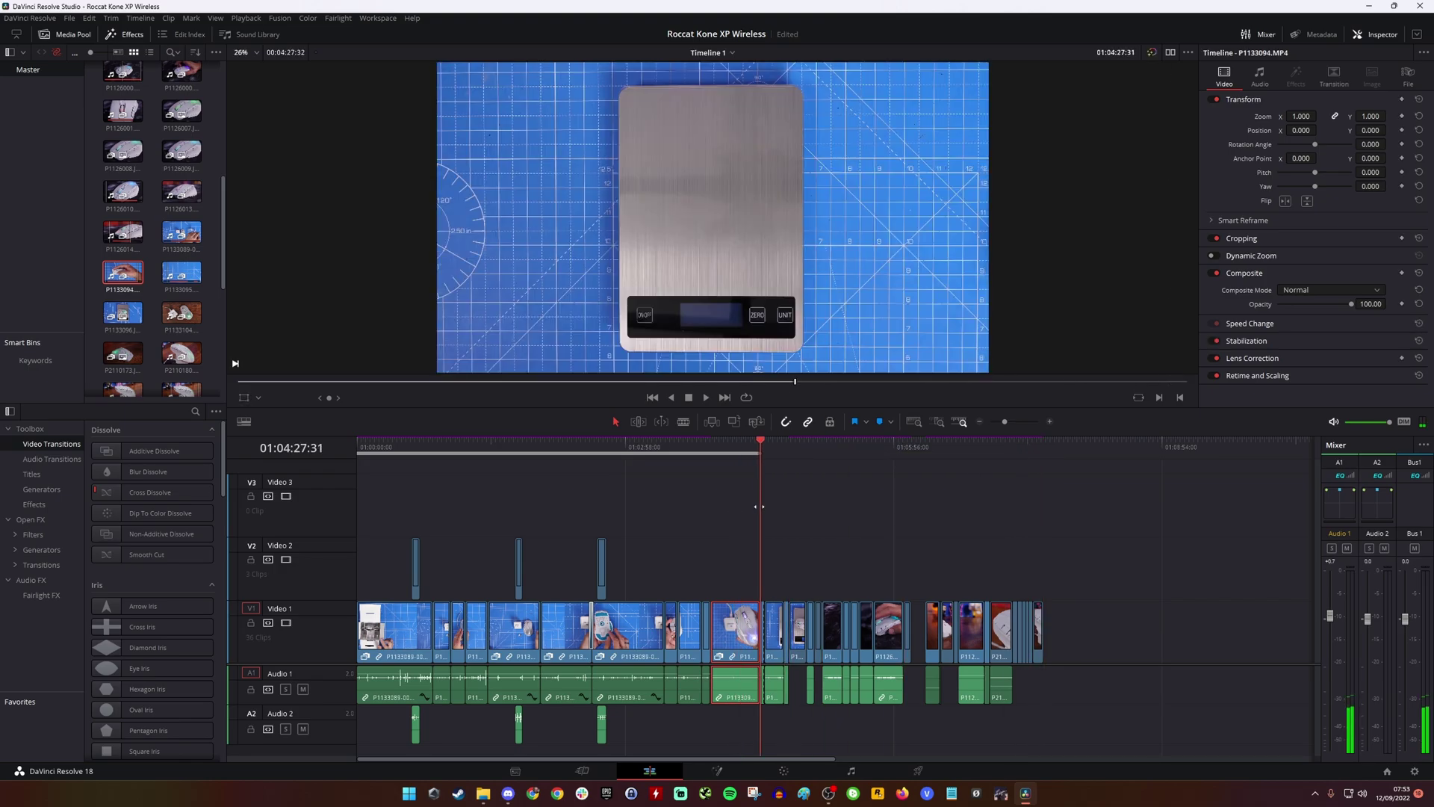
{"action": "scroll", "coordinate": [387, 464], "scroll_direction": "down", "scroll_amount": 3}
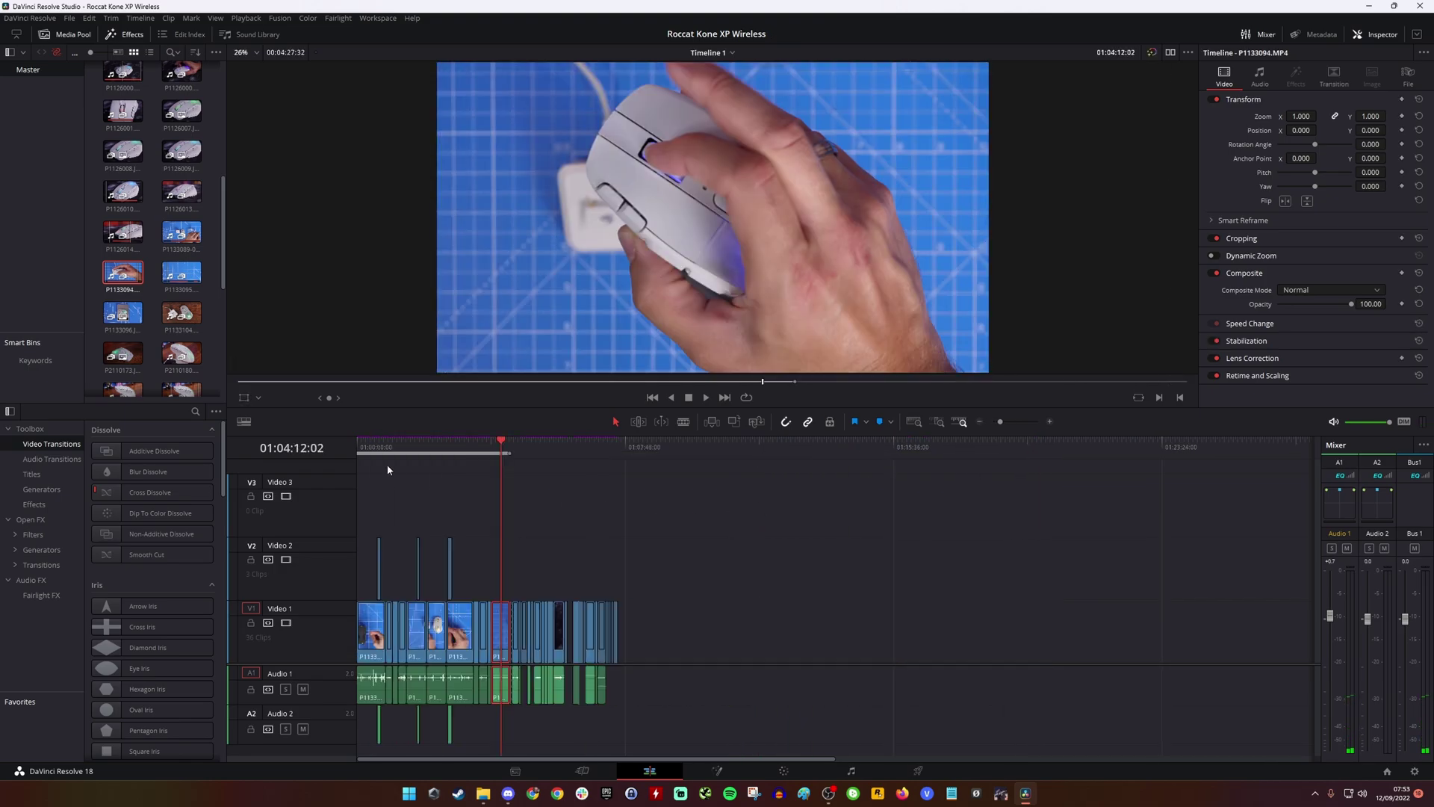
{"action": "scroll", "coordinate": [374, 461], "scroll_direction": "up", "scroll_amount": 5}
{"action": "scroll", "coordinate": [358, 457], "scroll_direction": "up", "scroll_amount": 3}
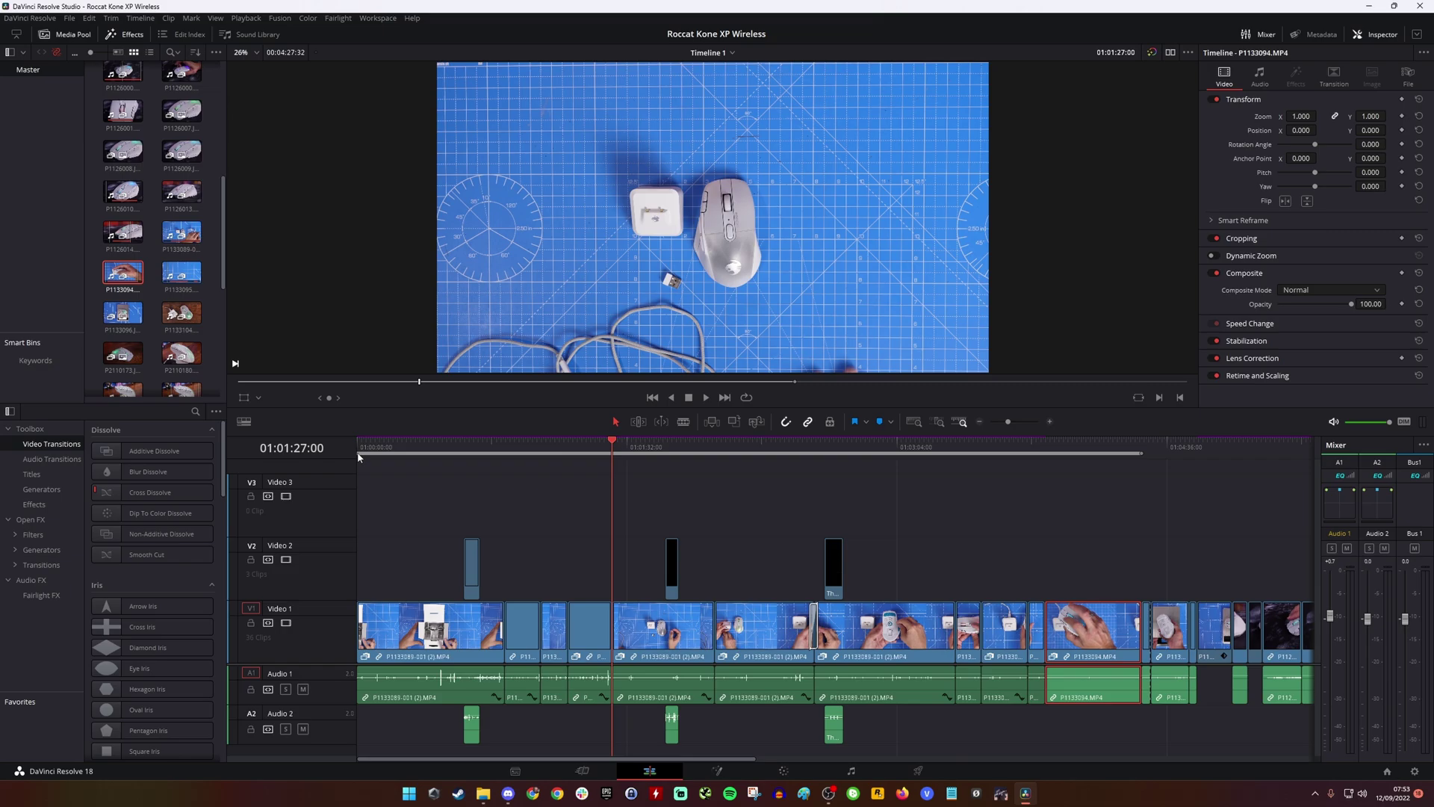
{"action": "scroll", "coordinate": [368, 471], "scroll_direction": "down", "scroll_amount": 4}
{"action": "scroll", "coordinate": [460, 509], "scroll_direction": "up", "scroll_amount": 3}
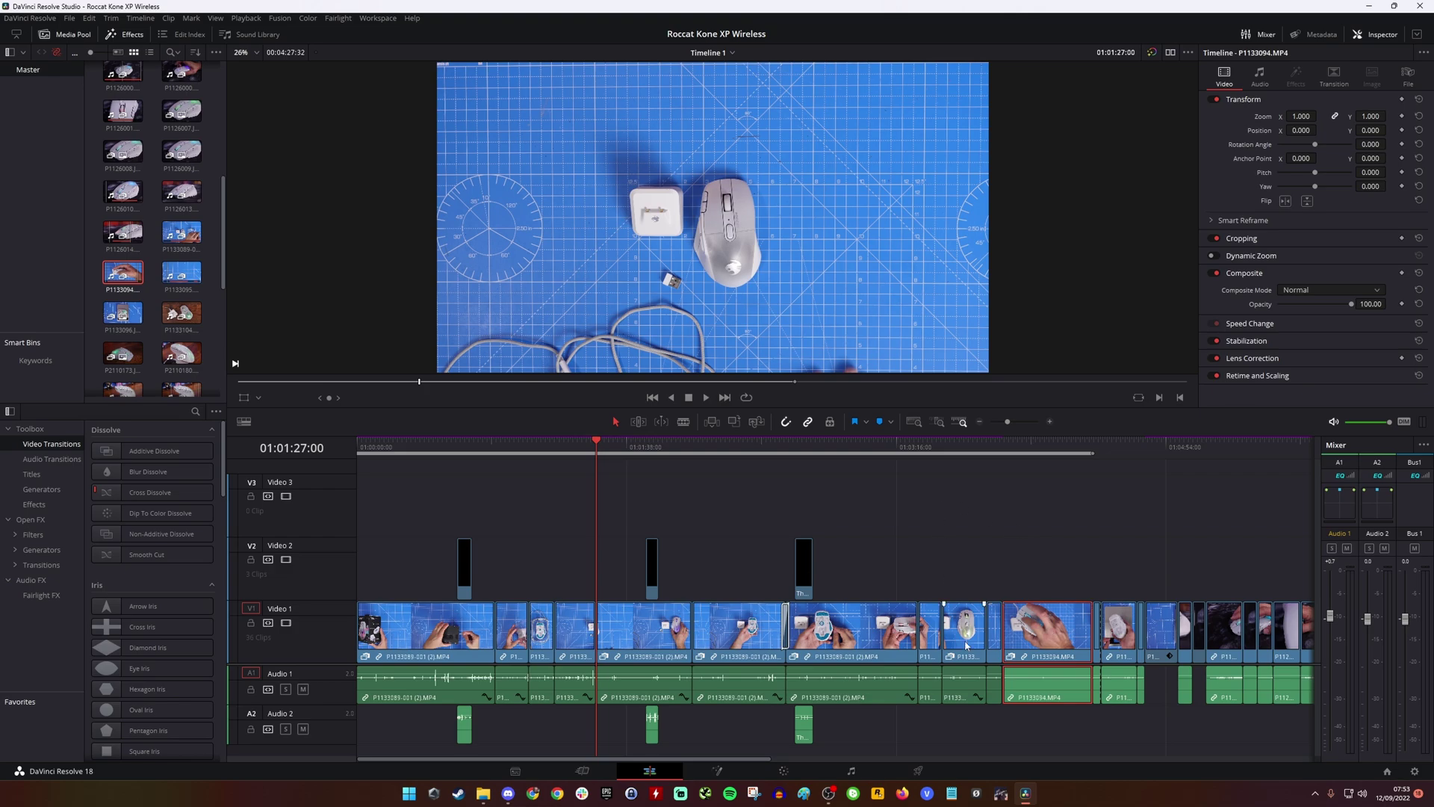
{"action": "left_click", "coordinate": [204, 290]}
Relink every clip in the Media Pool's right column to the Roccat Kone XP Wireless folder
{"action": "scroll", "coordinate": [205, 289], "scroll_direction": "up", "scroll_amount": 8}
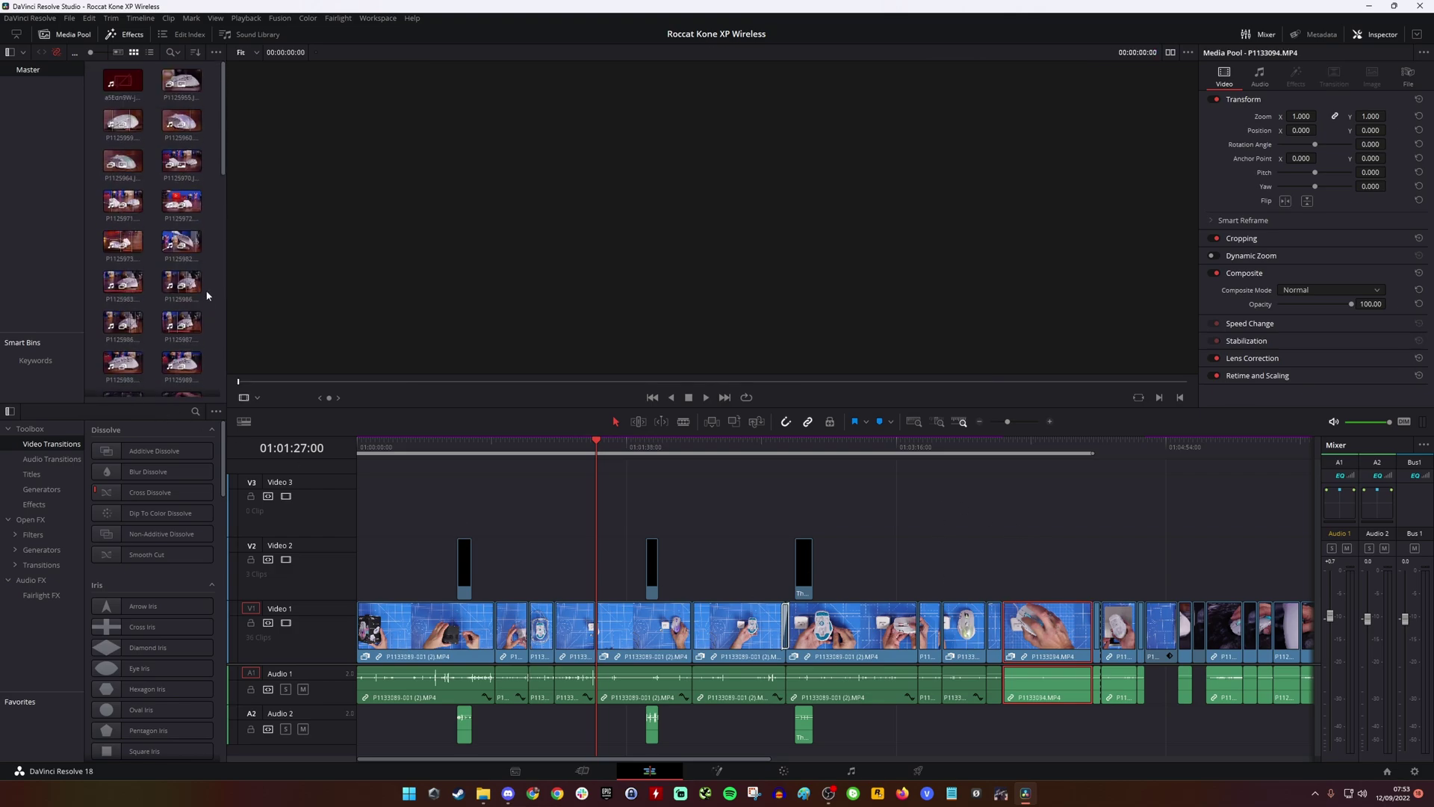
{"action": "left_click_drag", "start_coordinate": [157, 88], "coordinate": [201, 372]}
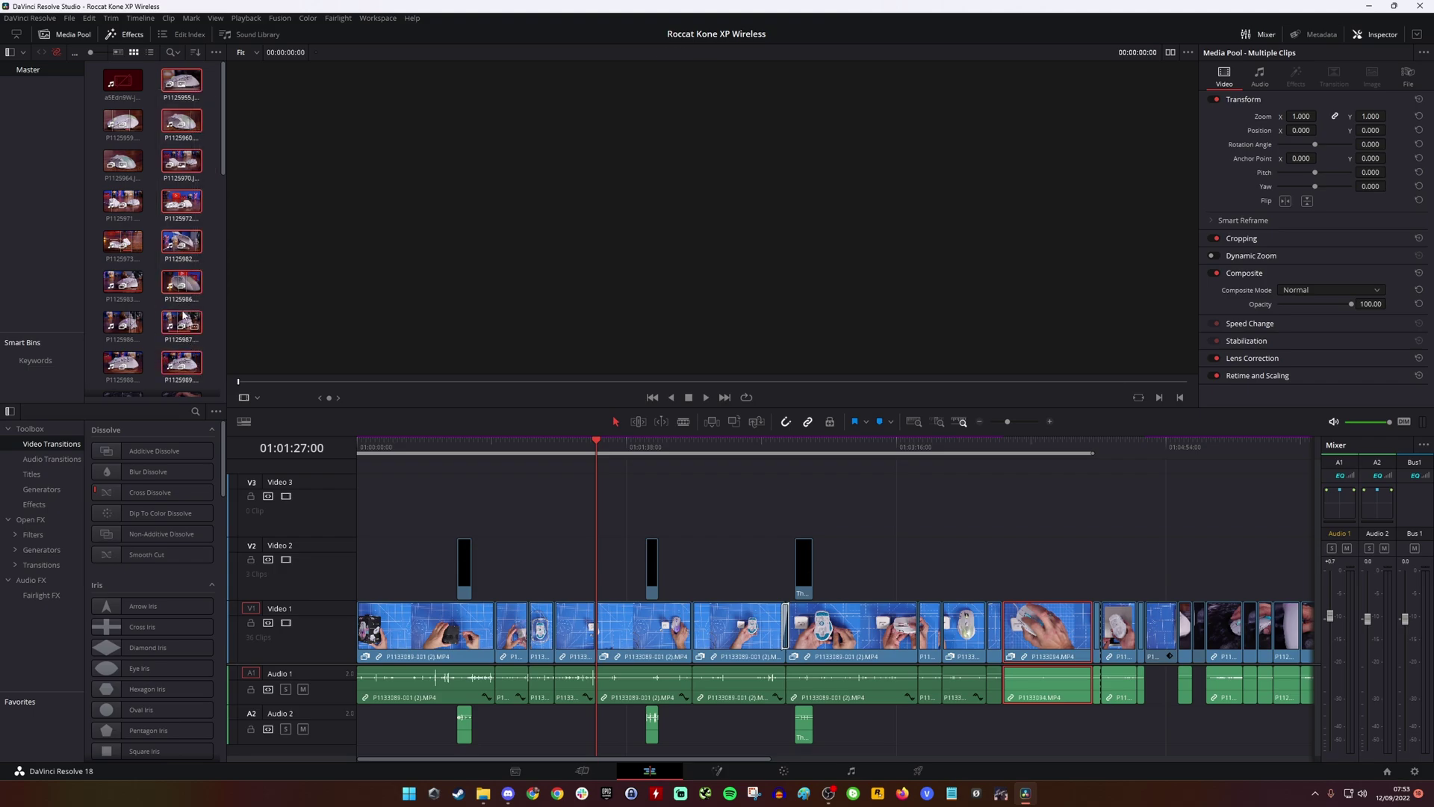
{"action": "right_click", "coordinate": [188, 317]}
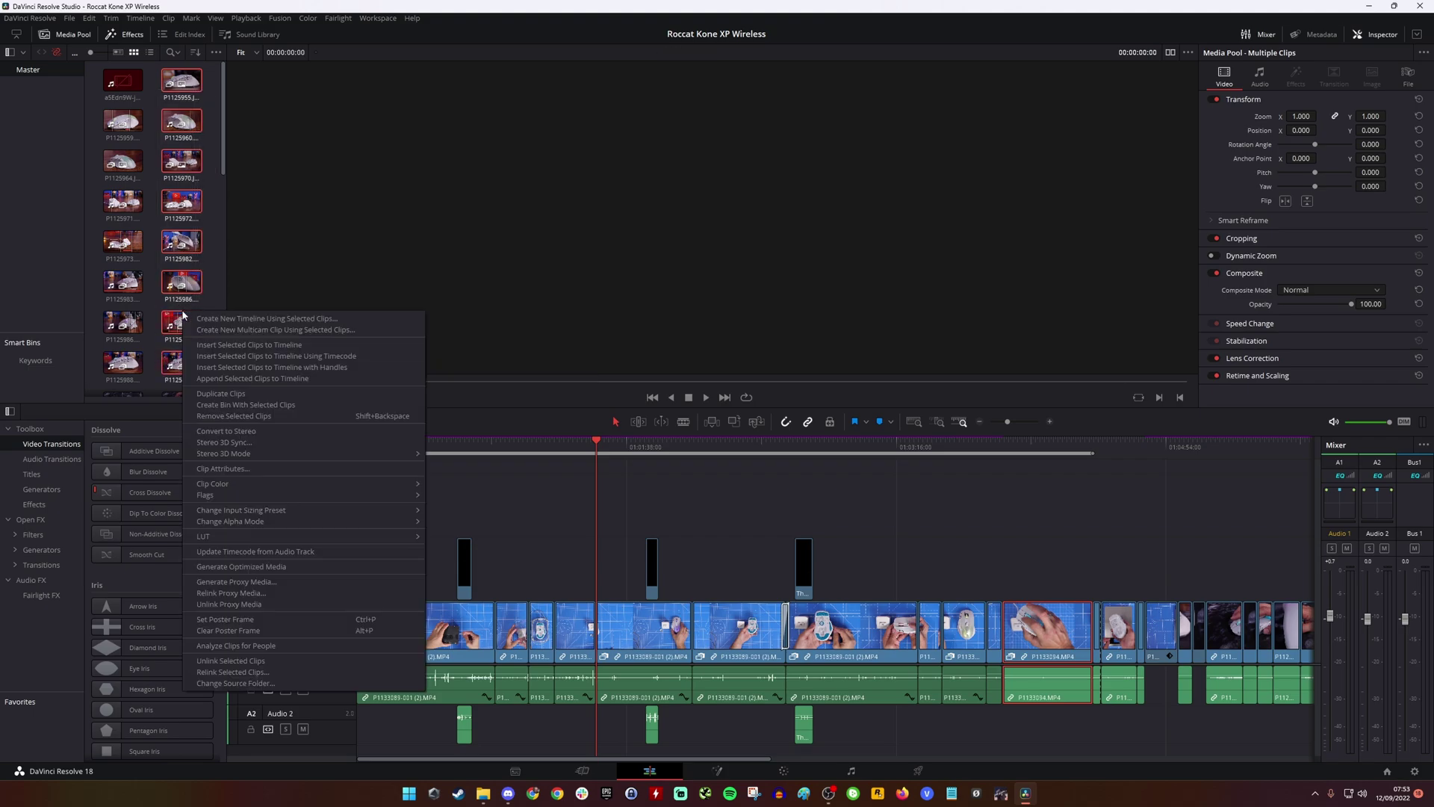
{"action": "left_click", "coordinate": [280, 672]}
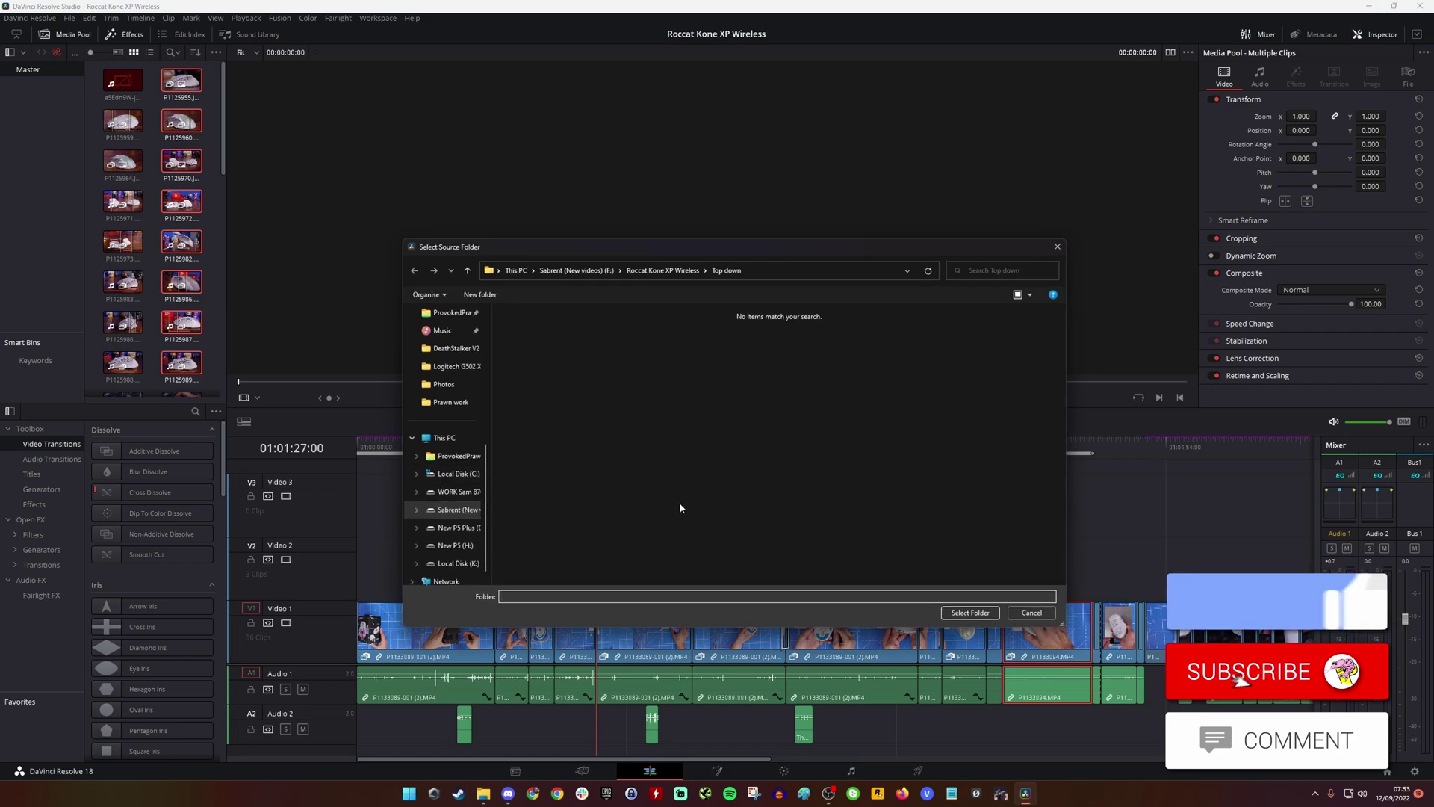
{"action": "left_click", "coordinate": [664, 270]}
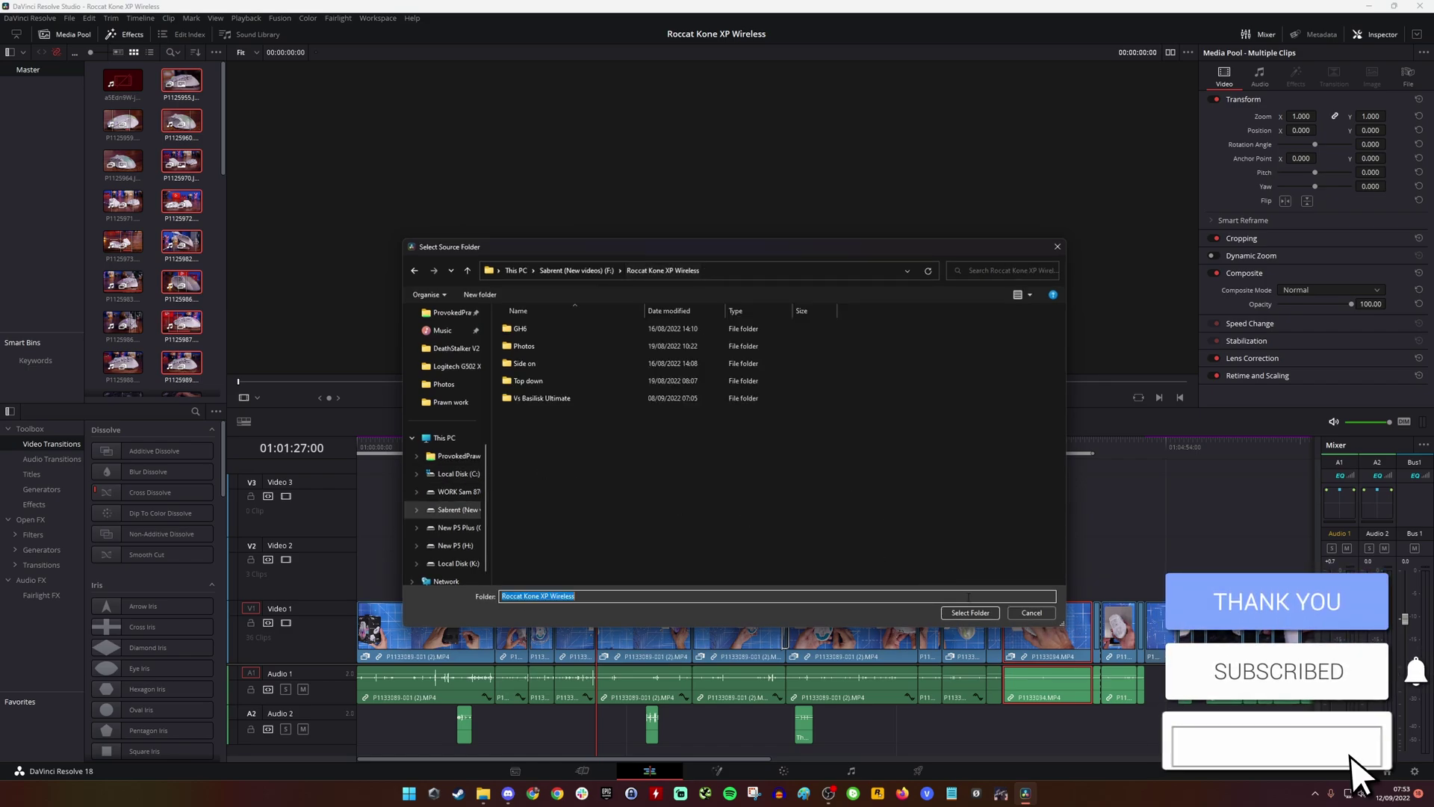
{"action": "left_click", "coordinate": [970, 613]}
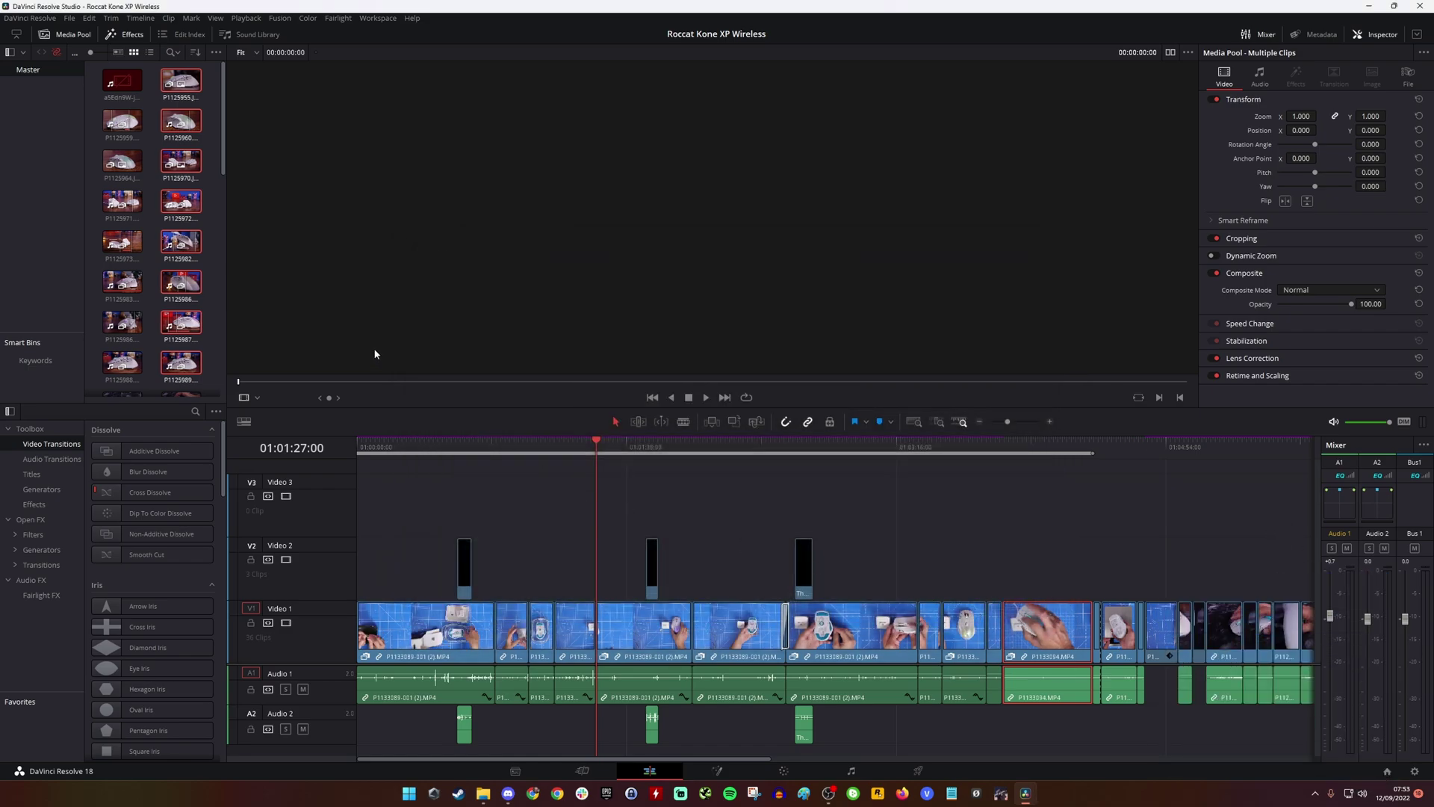